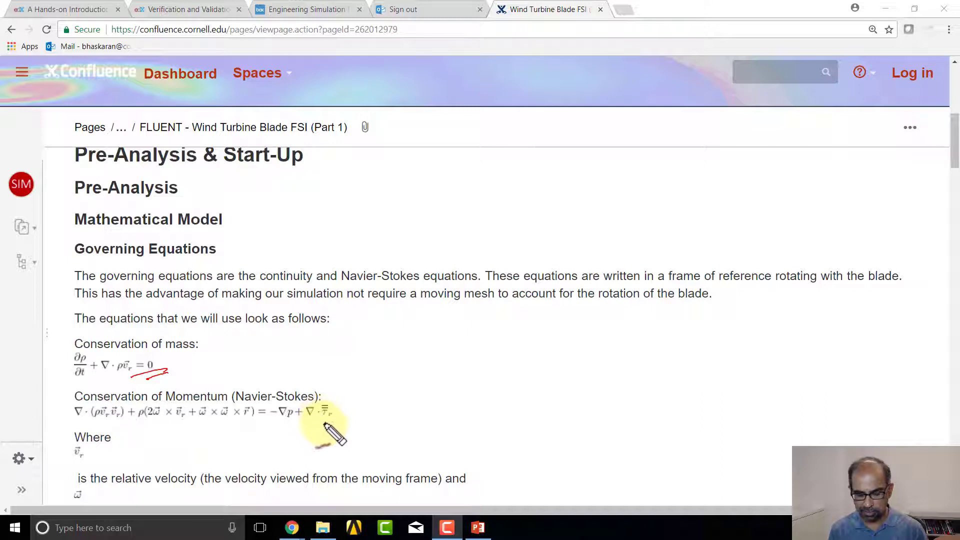
Step: Underline the stress term in the momentum equation, handwrite F = ma with vector arrows beside it, and clear the pen annotations
drag(334, 420, 318, 425)
drag(334, 425, 319, 430)
drag(351, 404, 351, 417)
drag(349, 399, 359, 397)
drag(348, 407, 361, 390)
drag(368, 404, 376, 407)
drag(382, 404, 414, 394)
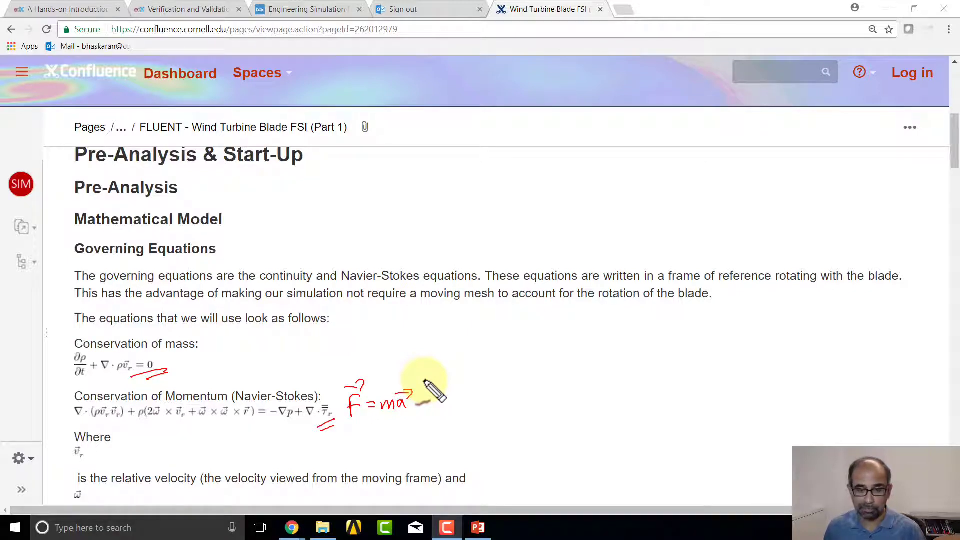
key(Escape)
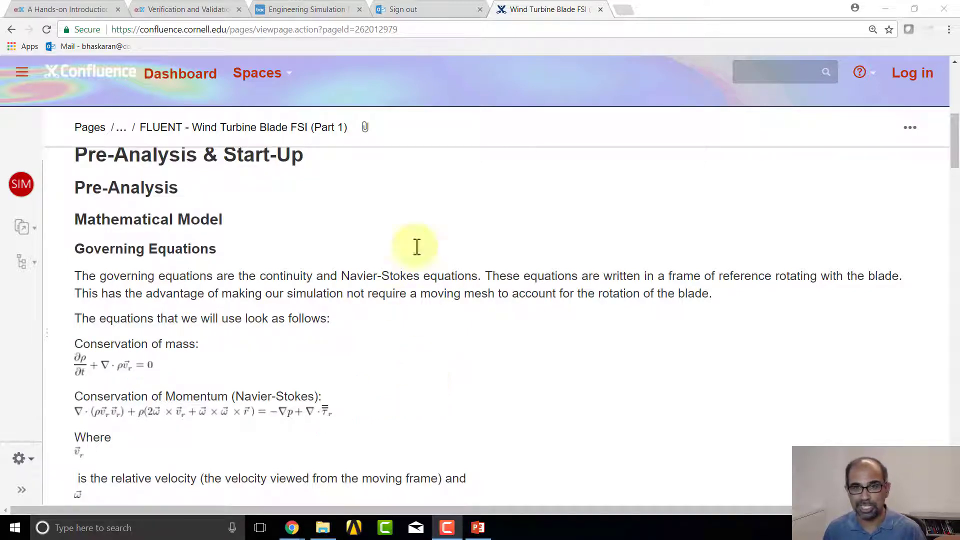
Step: Switch to the Amazon AppStream session and bring up the Workbench project schematic
key(alt+Tab)
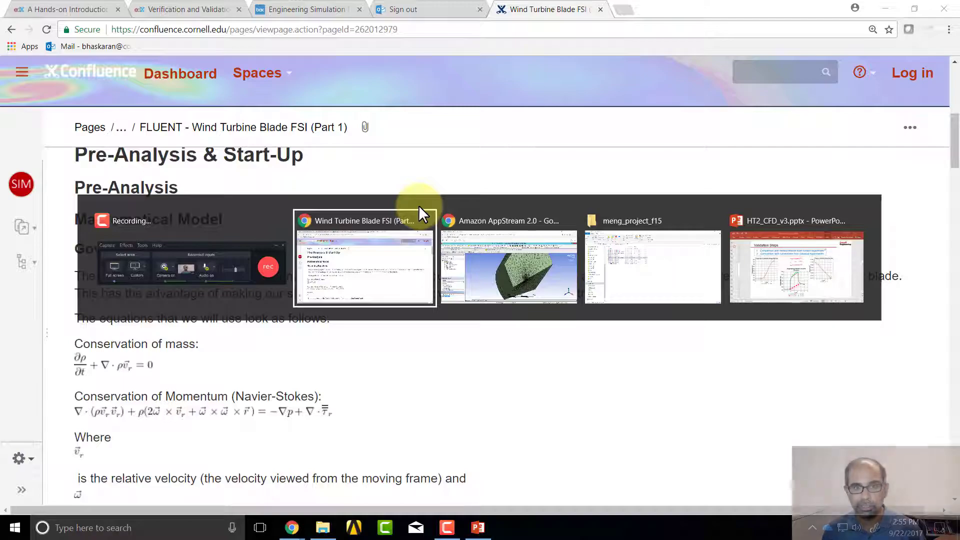
key(alt+Tab)
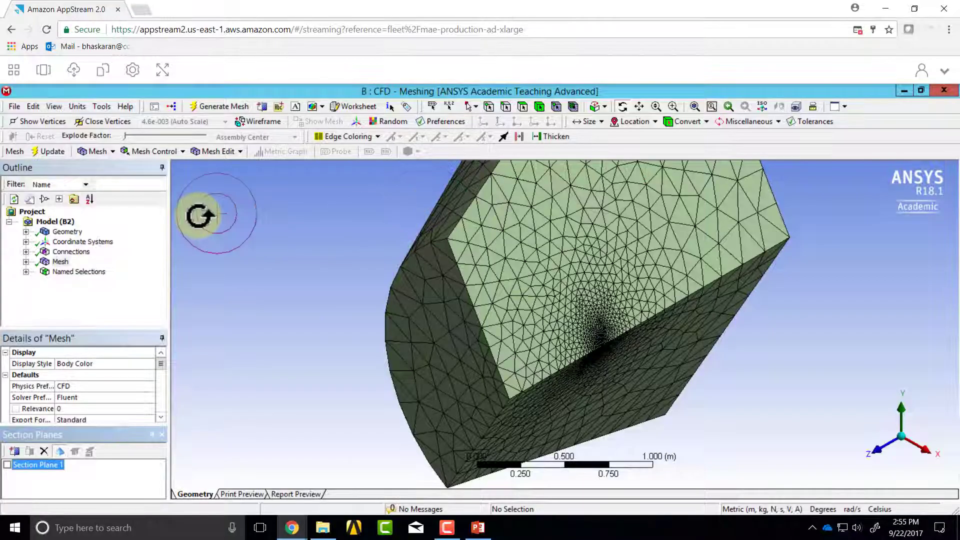
click(44, 70)
click(578, 215)
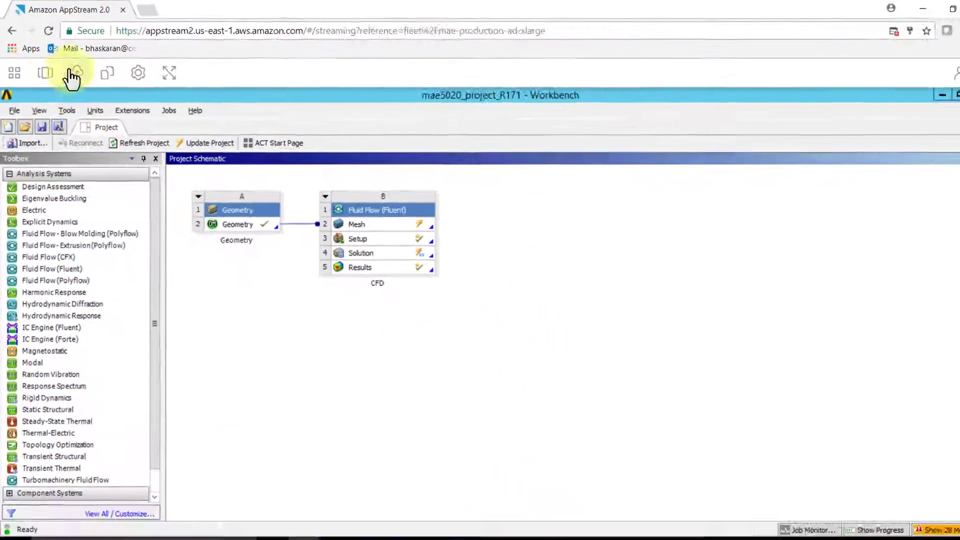
Step: Return to the CFD Meshing window and view the meshed fluid domain from a different angle
click(49, 74)
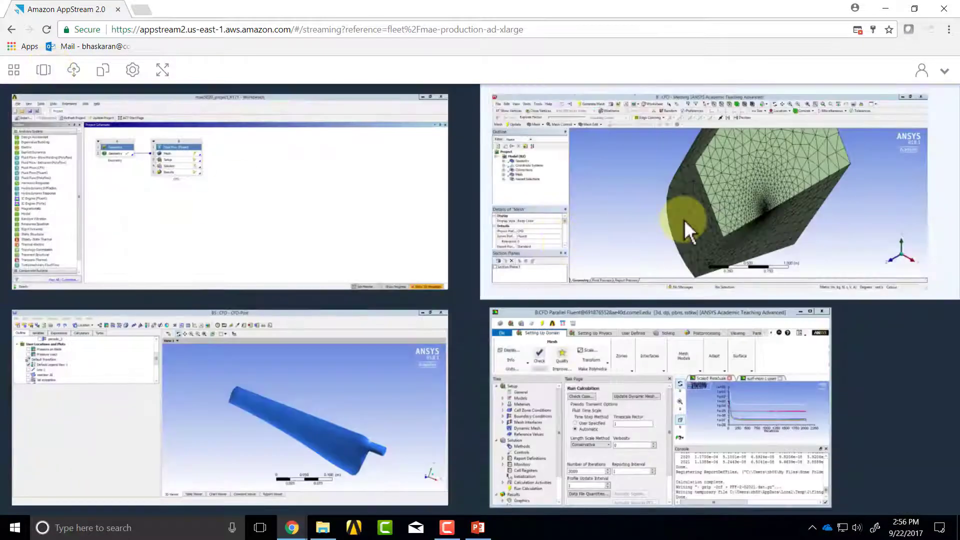
click(712, 229)
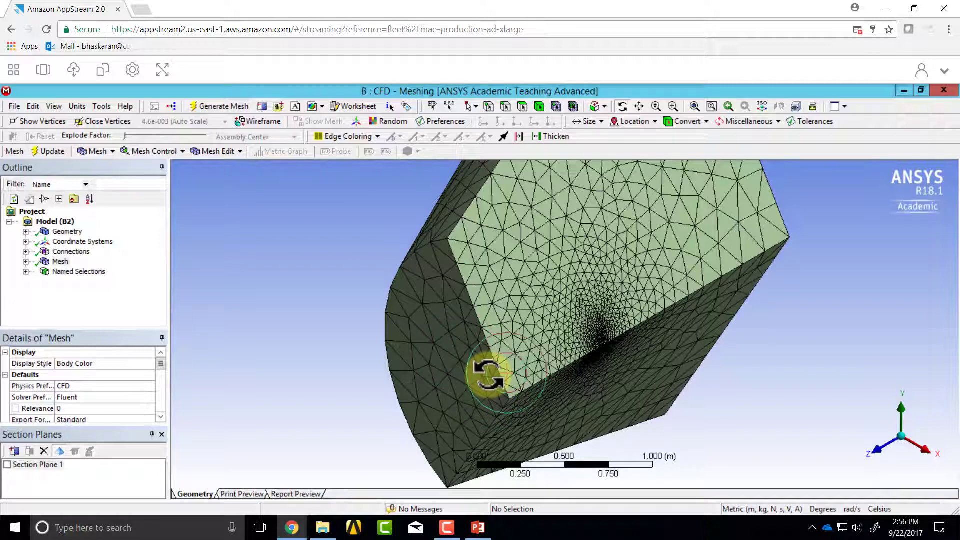
drag(488, 373, 535, 329)
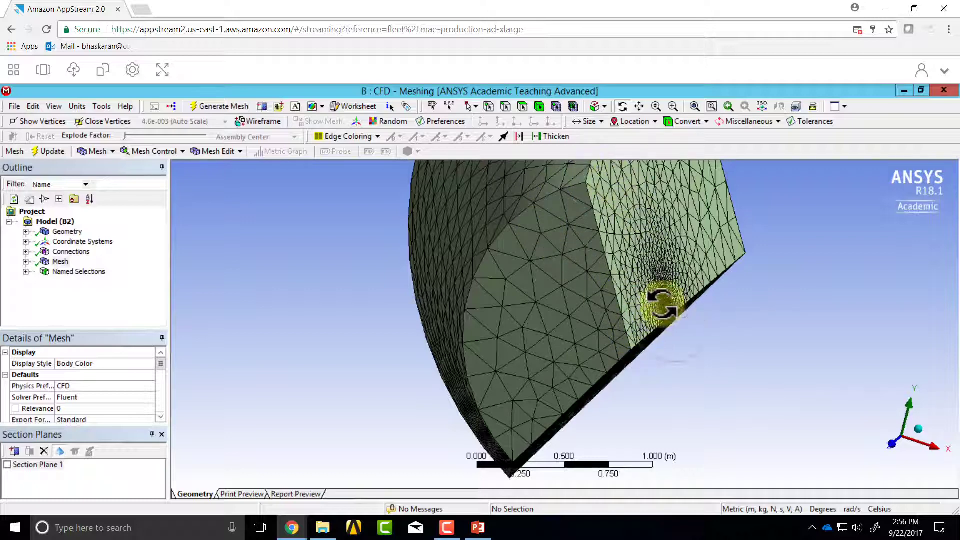
Step: Display the geometry without the mesh and examine the blade inside the surrounding fluid domain
click(67, 232)
middle_drag(600, 344, 552, 366)
right_drag(557, 322, 665, 402)
scroll(662, 401, down, 2)
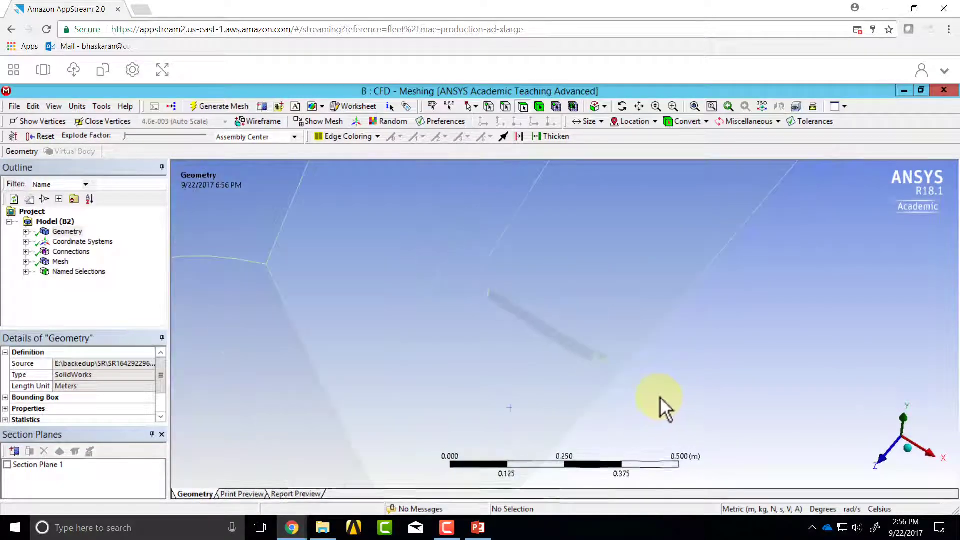
scroll(656, 397, down, 1)
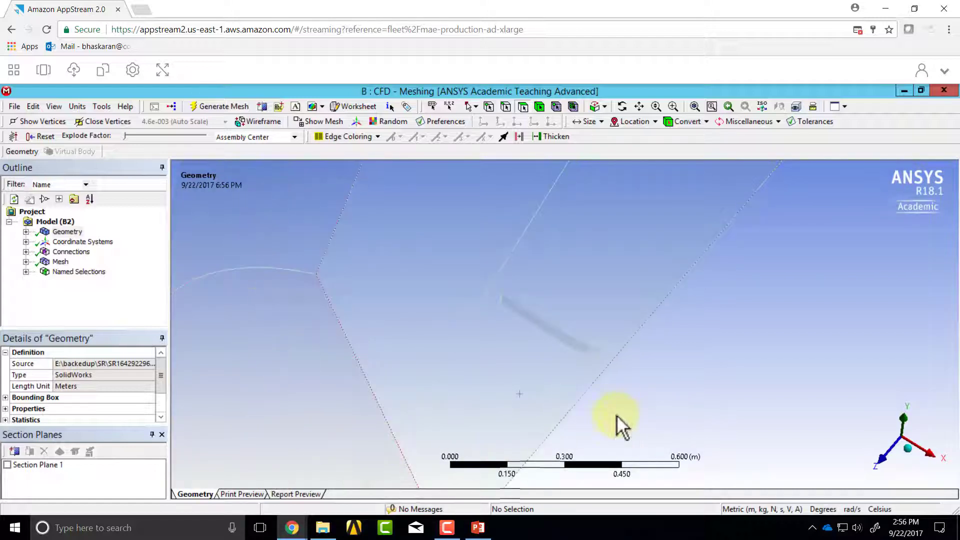
scroll(608, 413, down, 2)
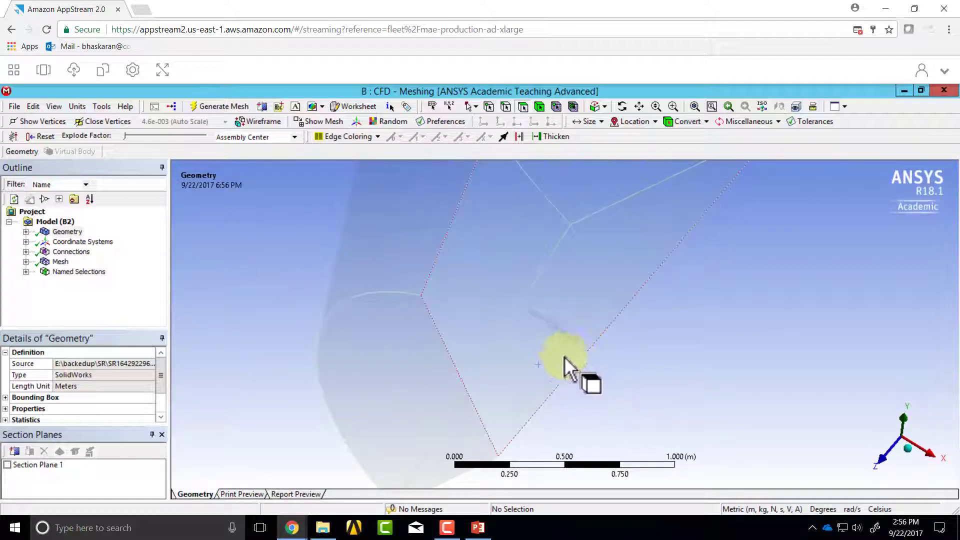
mouse_move(578, 350)
middle_down()
mouse_move(594, 343)
mouse_move(570, 353)
middle_up()
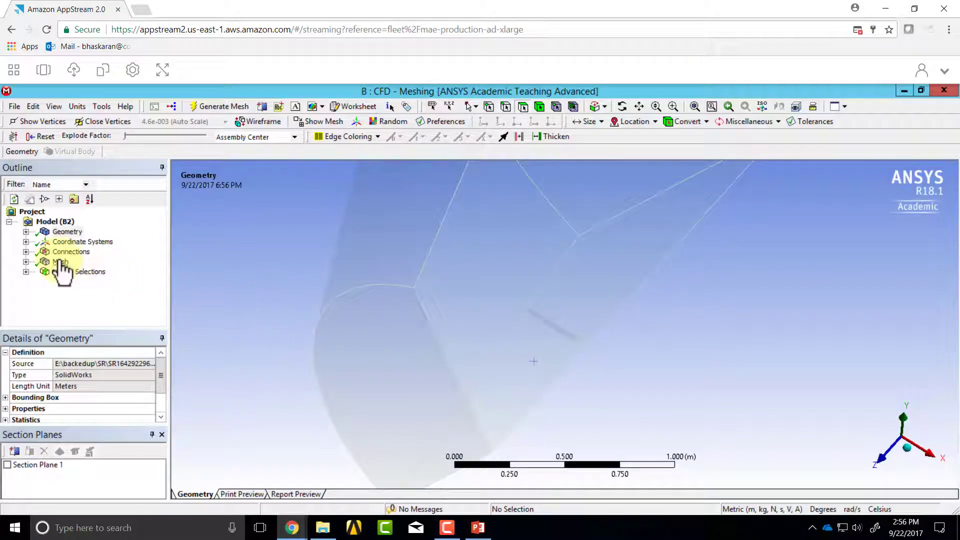
Step: Display the mesh again and view the fluid domain's outer faces
click(60, 262)
middle_drag(401, 425, 378, 407)
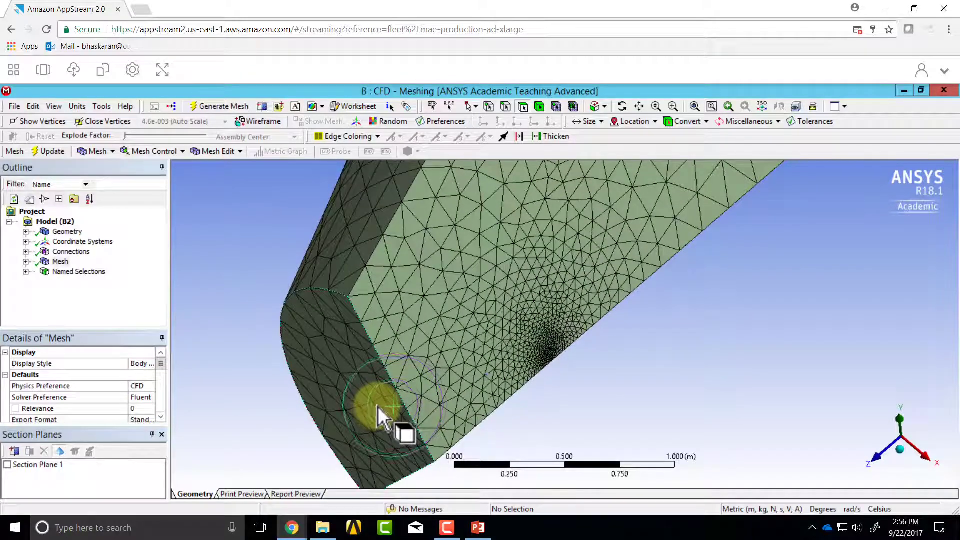
scroll(380, 403, down, 2)
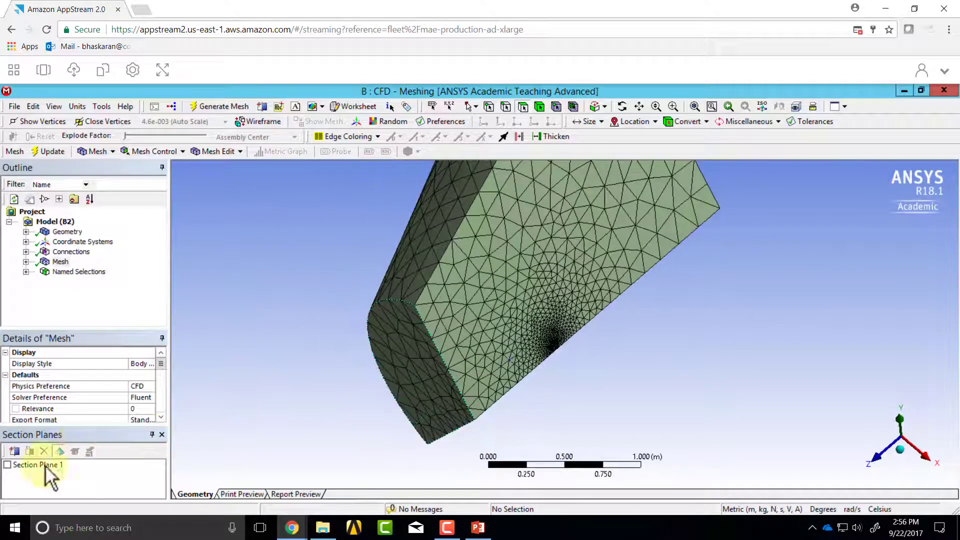
Step: Enable Section Plane 1 on the mesh in isometric view and make the plane editable
click(7, 465)
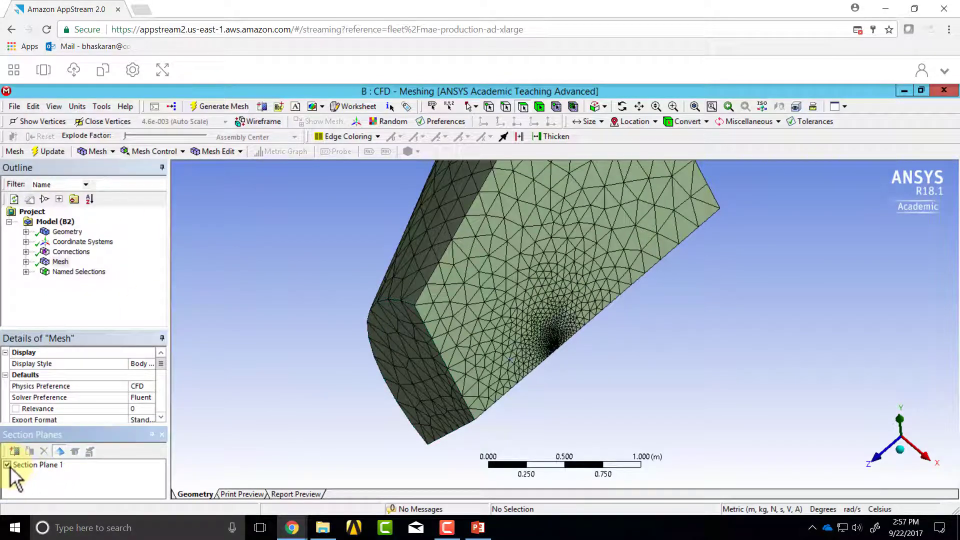
click(45, 466)
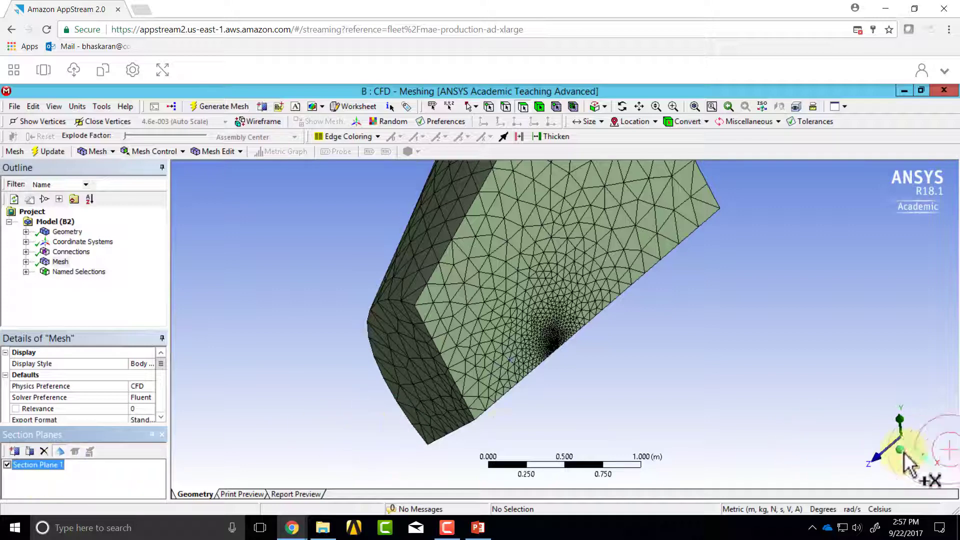
click(905, 470)
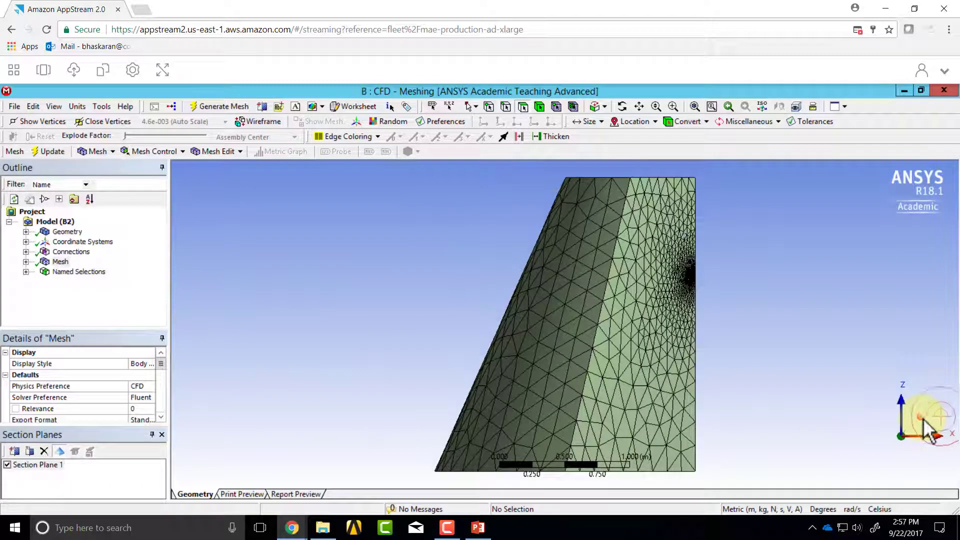
click(922, 418)
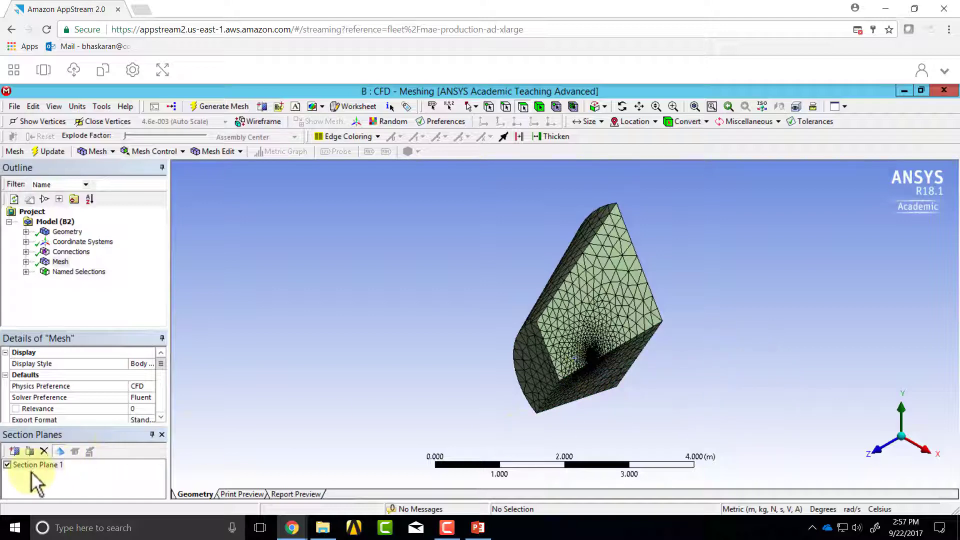
click(29, 451)
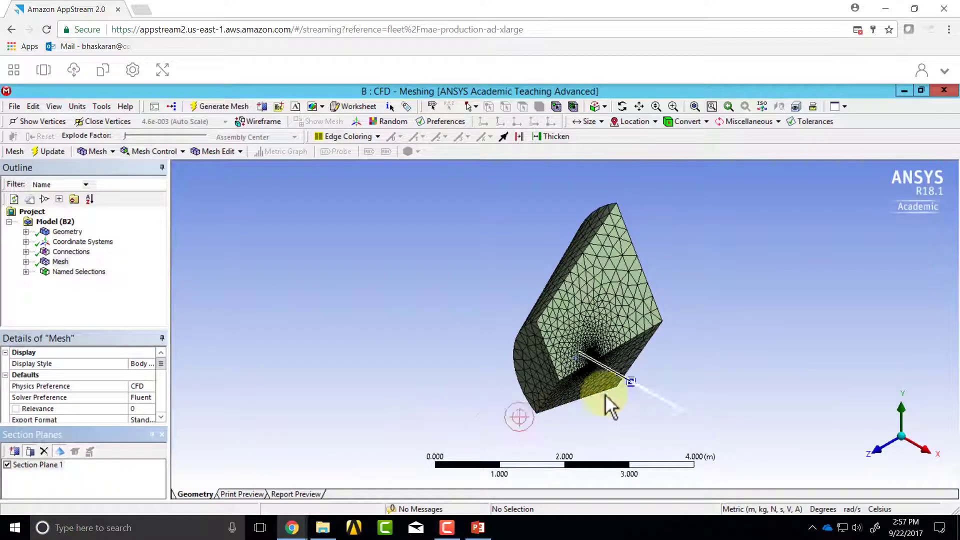
Step: Move Section Plane 1 through the fluid domain to inspect the volume mesh cells around the blade
mouse_move(636, 384)
mouse_down()
mouse_move(582, 342)
mouse_move(618, 390)
mouse_up()
click(553, 326)
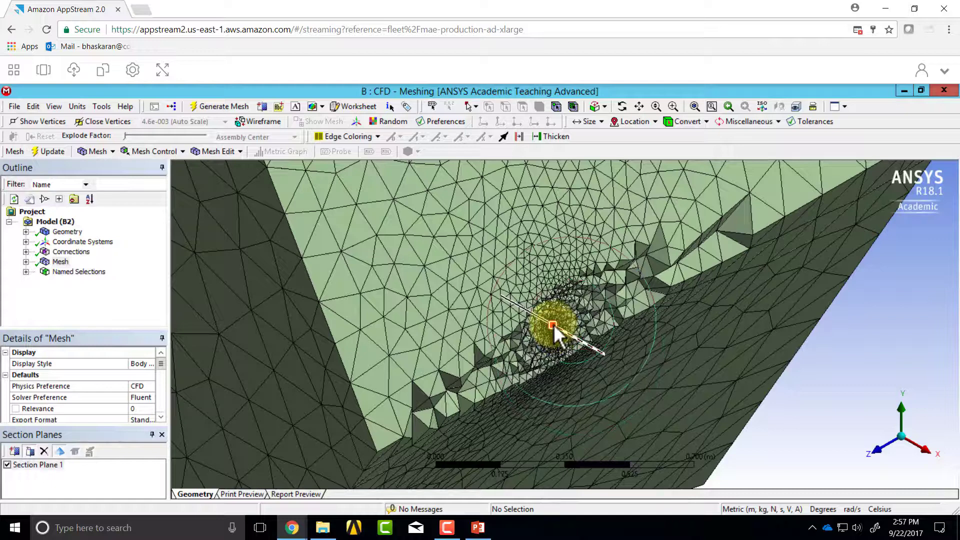
drag(553, 325, 538, 312)
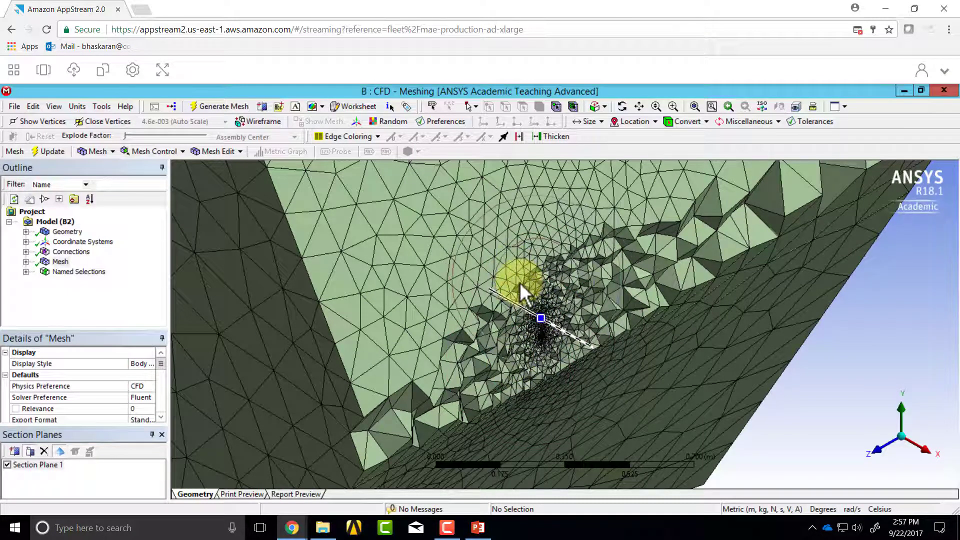
right_drag(520, 282, 570, 351)
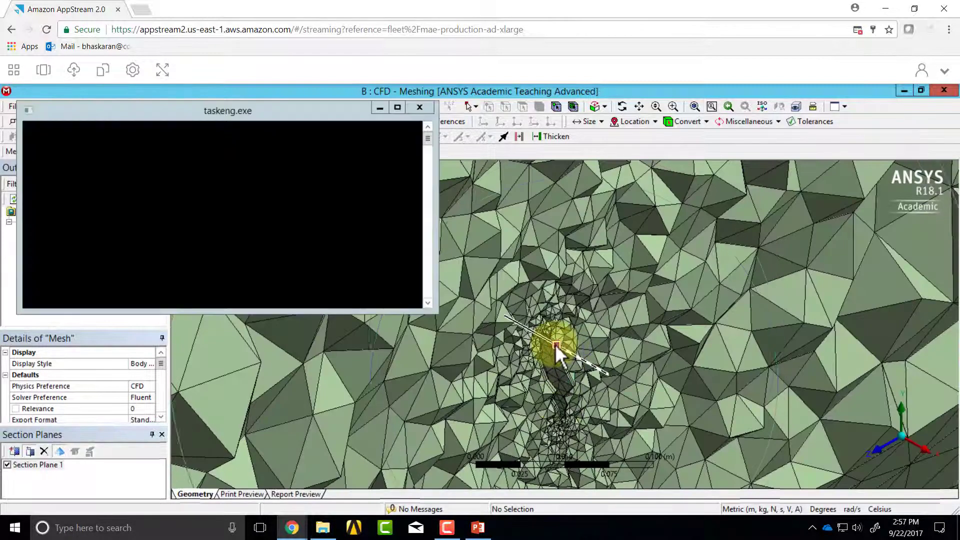
mouse_move(551, 342)
mouse_down()
mouse_move(550, 358)
mouse_move(551, 341)
mouse_up()
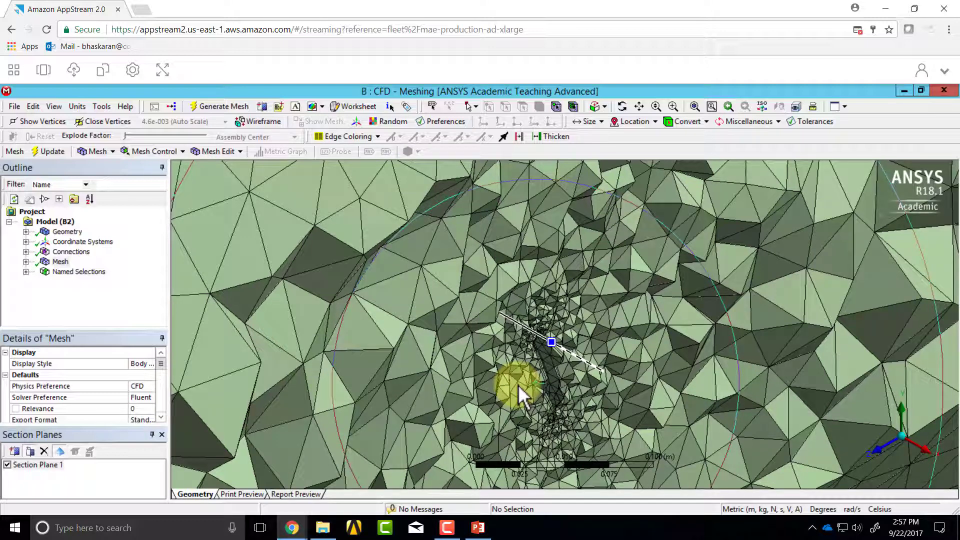
Step: View the sectioned domain as a whole and turn off Section Plane 1
scroll(506, 371, down, 2)
scroll(506, 371, down, 8)
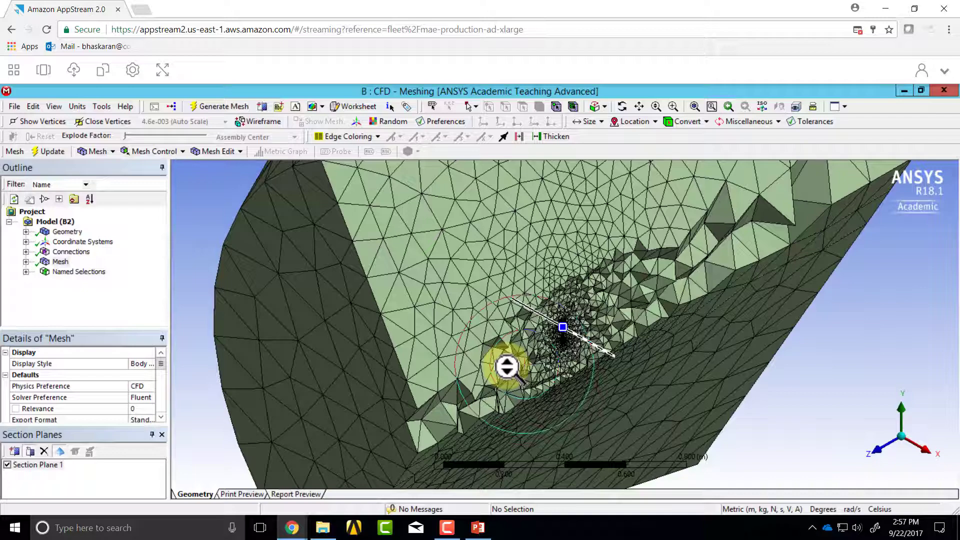
scroll(507, 368, down, 2)
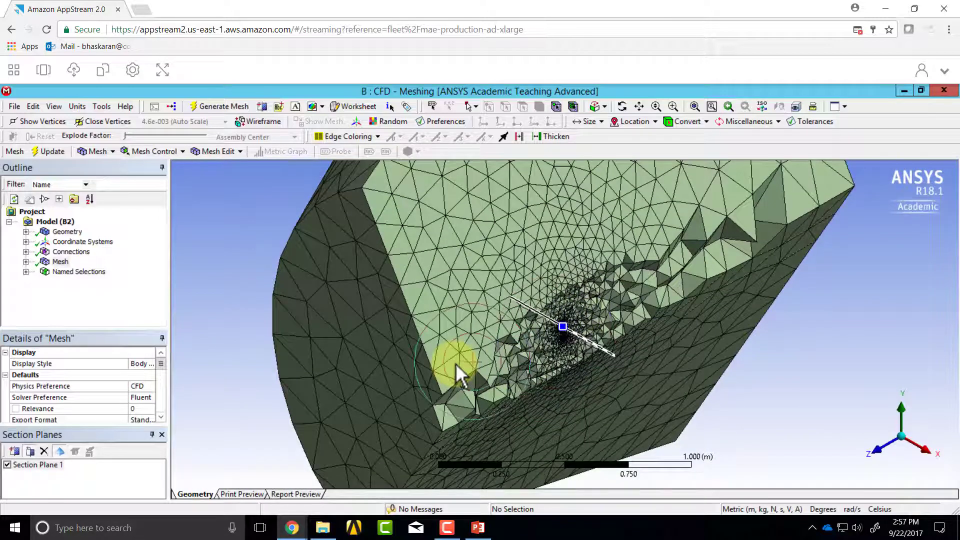
scroll(456, 363, down, 1)
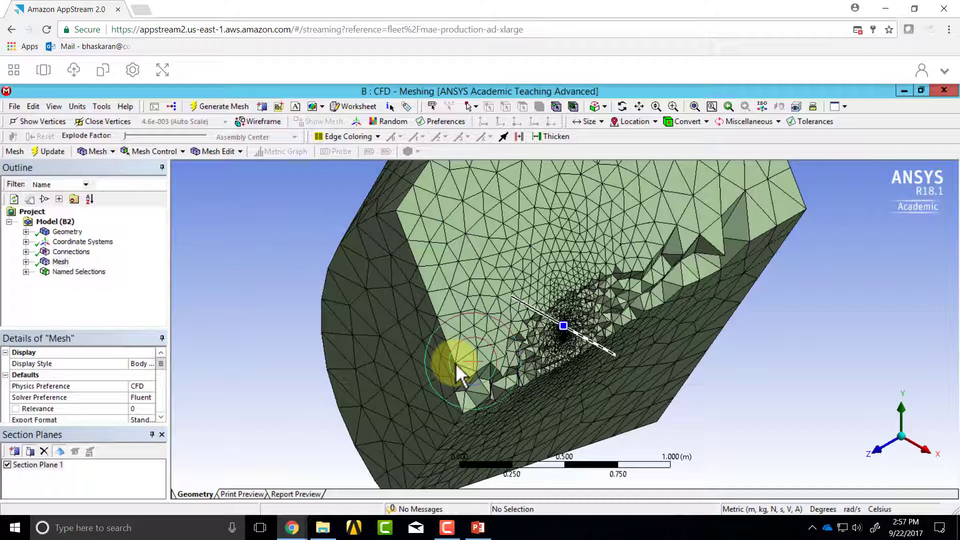
click(7, 465)
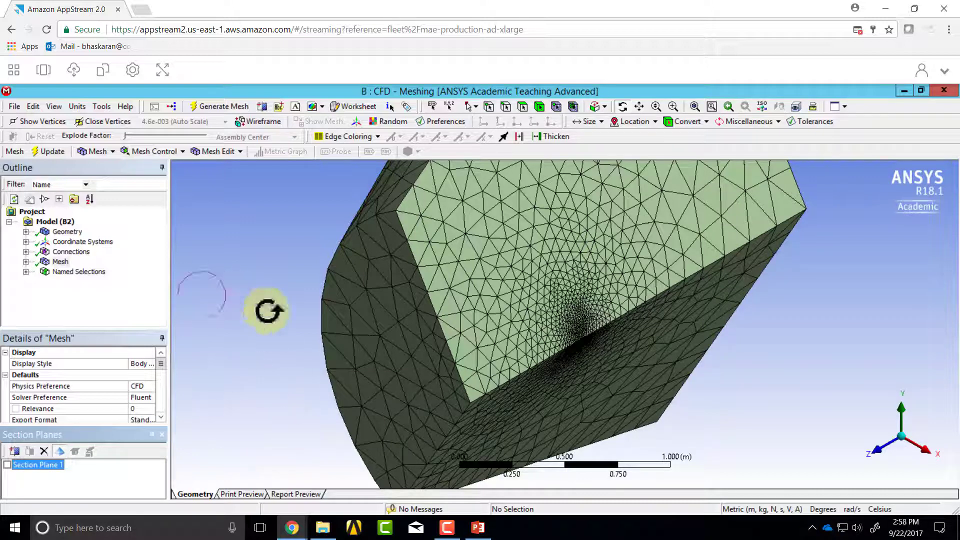
Step: Switch to the CFD Parallel Fluent window and maximize it
click(44, 71)
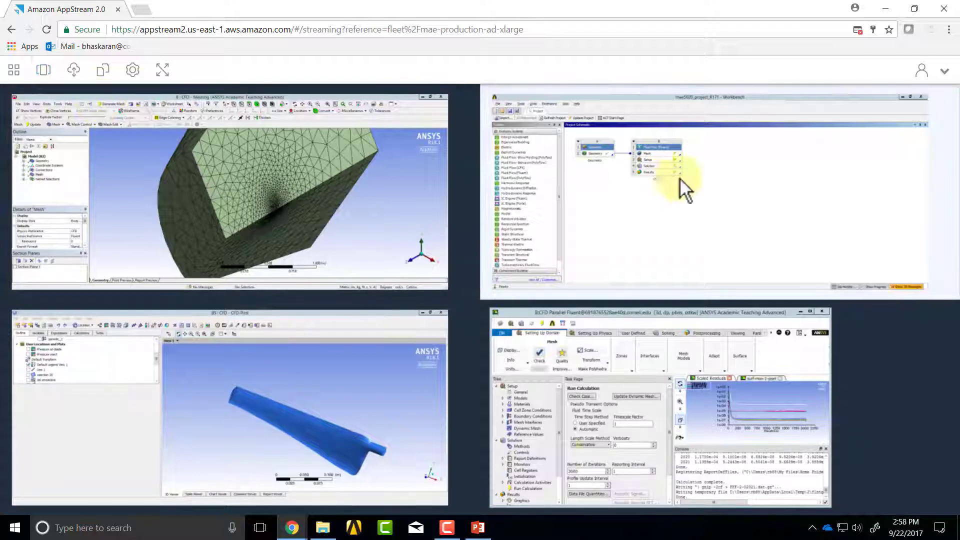
click(586, 427)
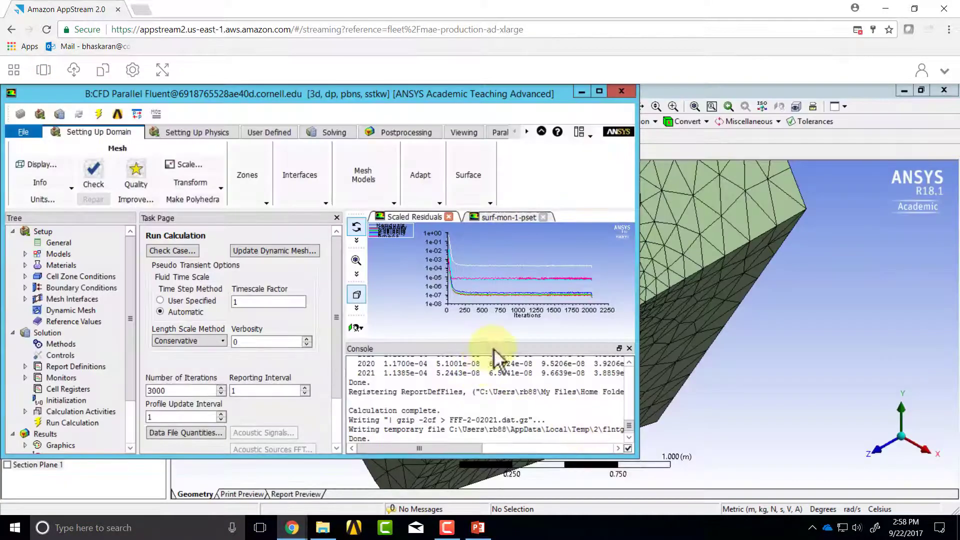
click(599, 91)
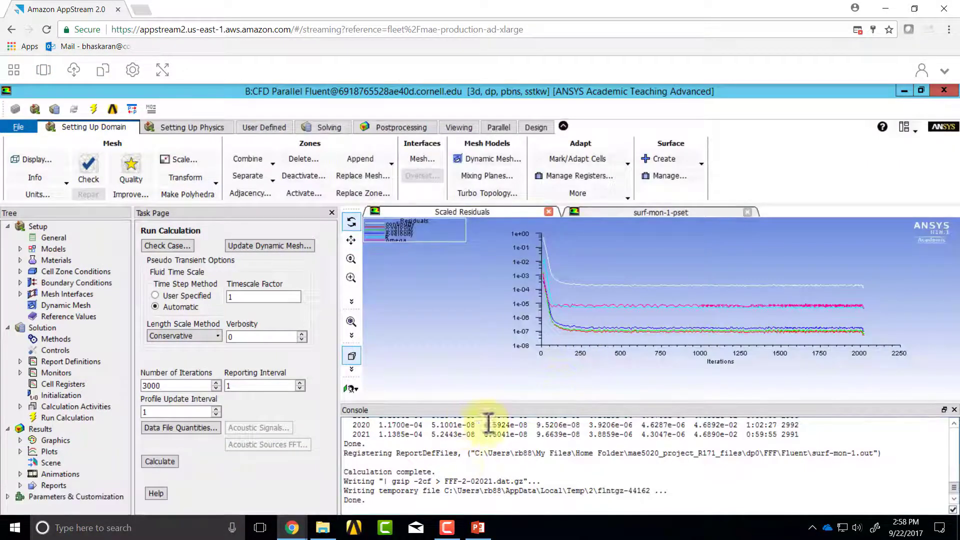
Step: Look back through the Fluent console output to examine the mesh's cell count
scroll(496, 439, up, 10)
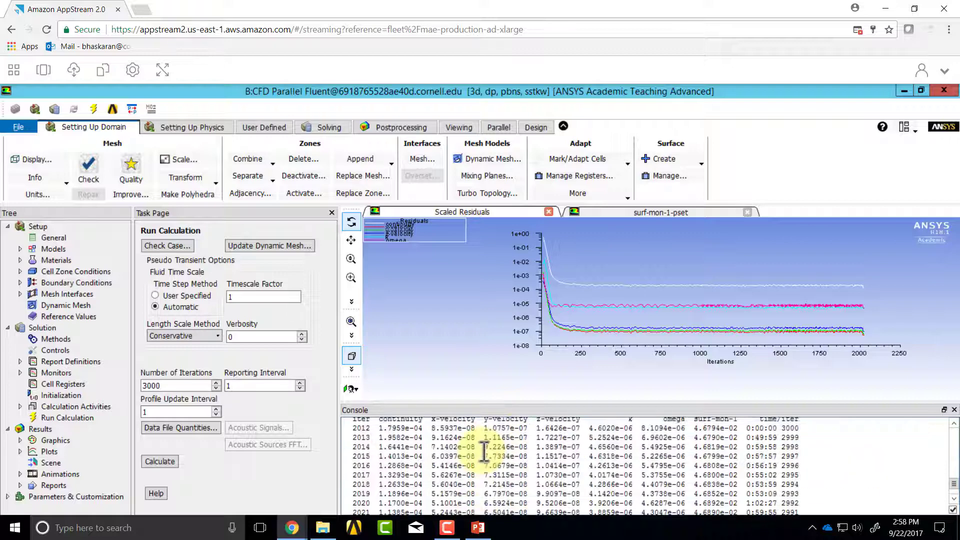
scroll(484, 448, up, 10)
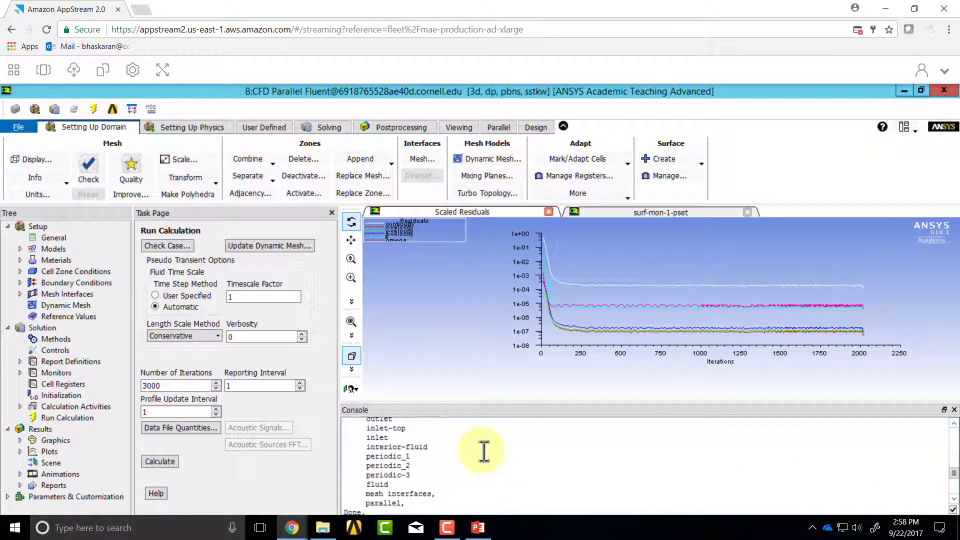
scroll(484, 448, up, 3)
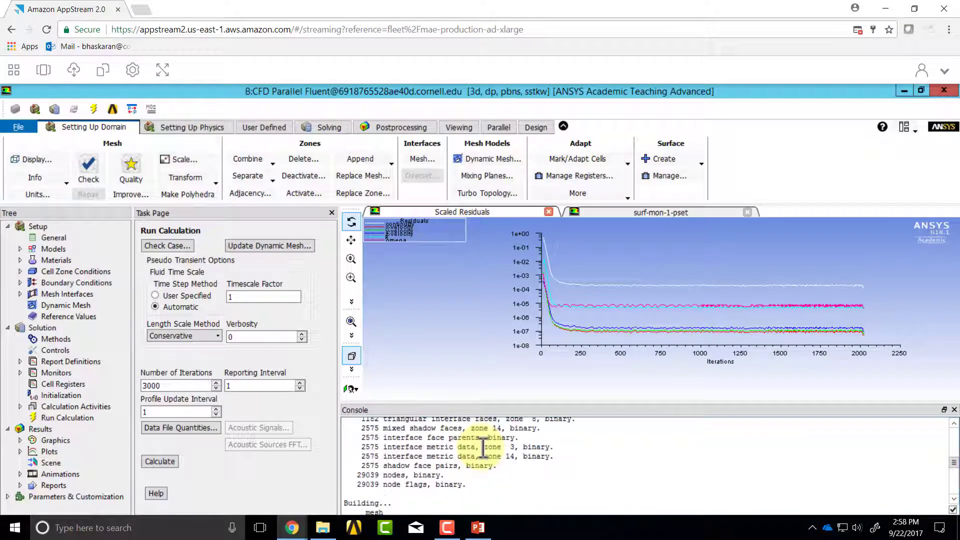
scroll(484, 449, up, 8)
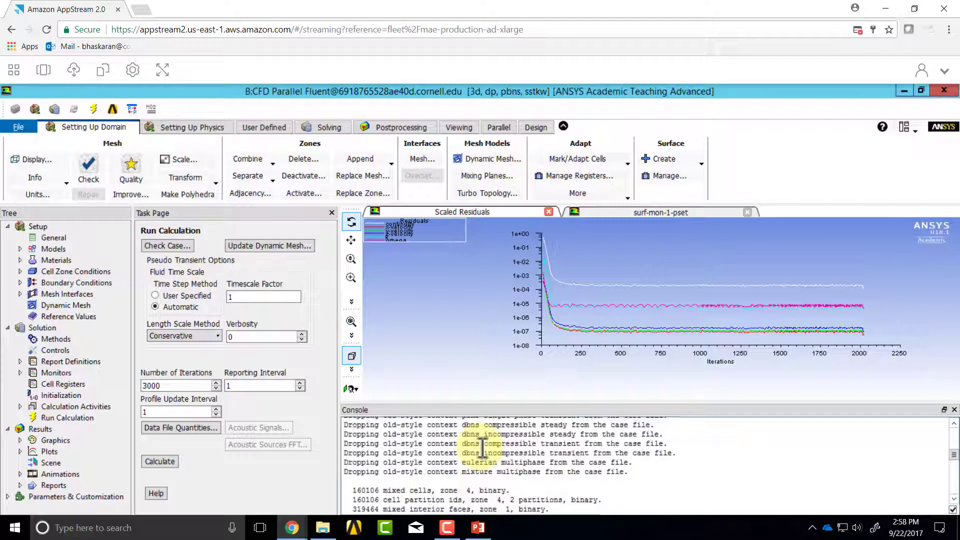
scroll(481, 448, up, 6)
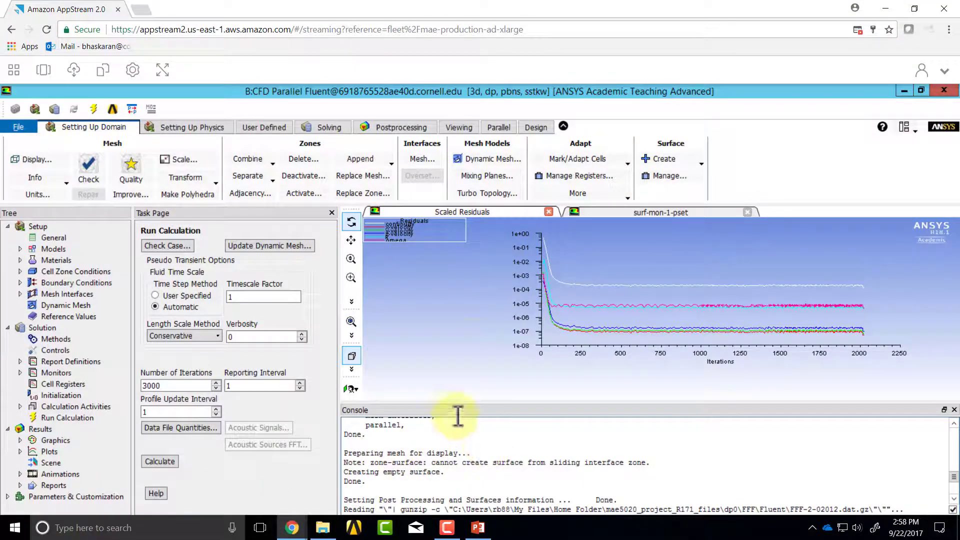
Step: Switch to the CFD-Post results window and view the blade from a different angle
click(43, 72)
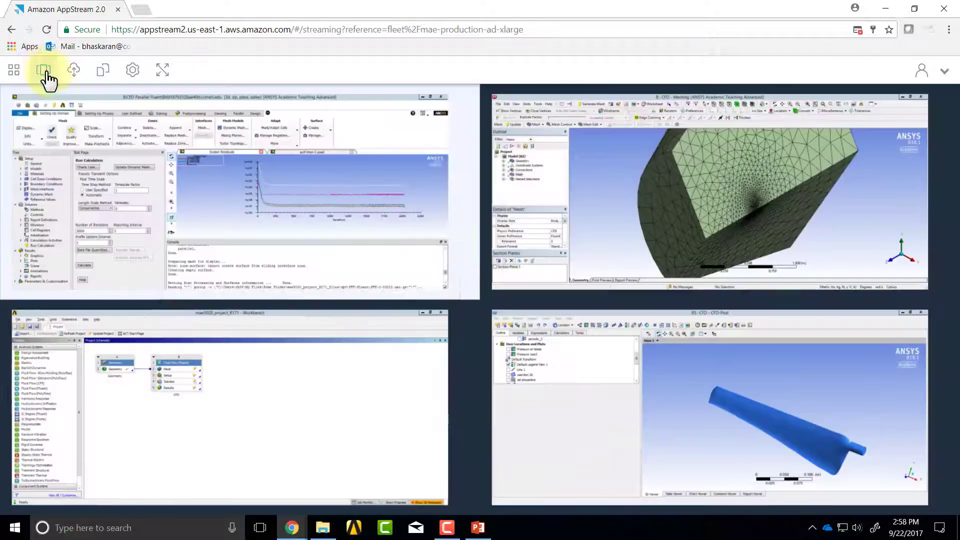
click(731, 401)
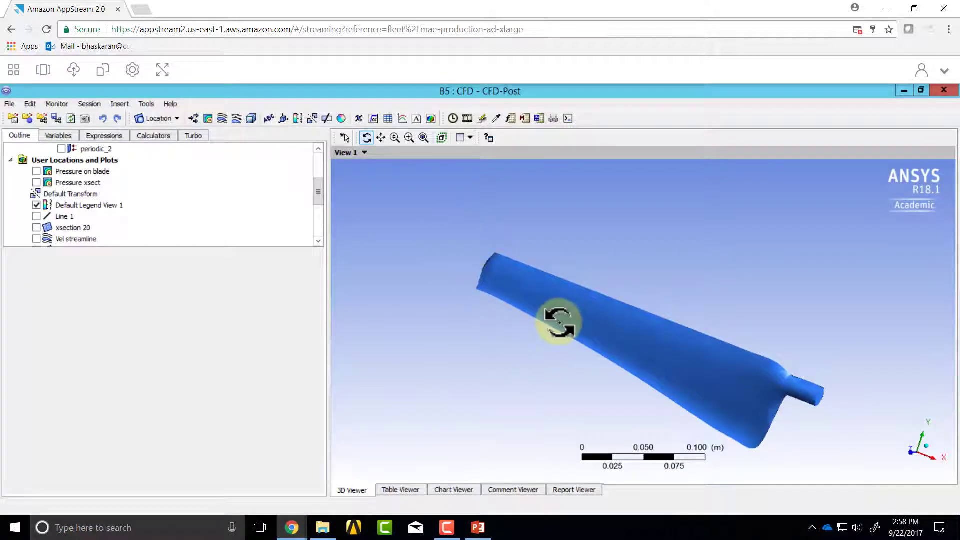
drag(561, 322, 485, 343)
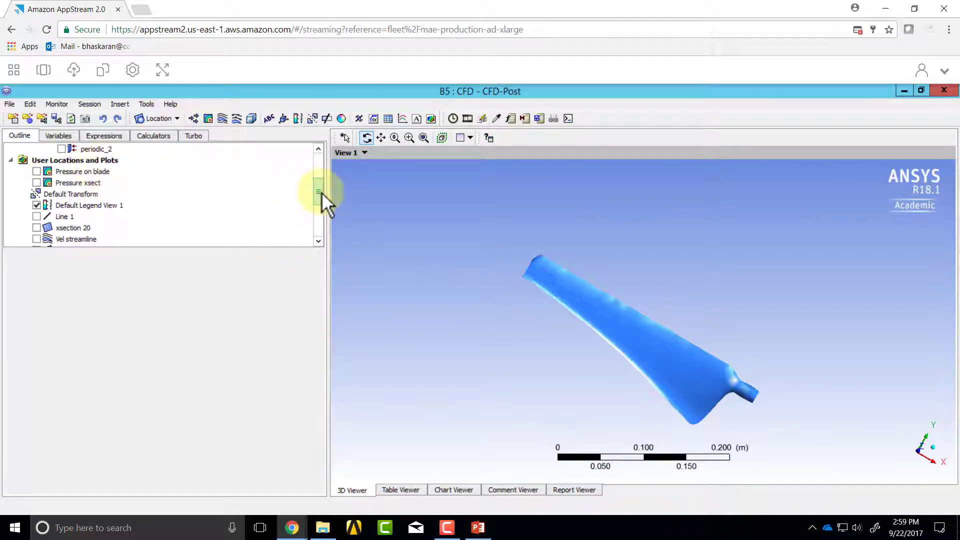
Step: Set the fluid domain's number of graphical instances to 3, apply it, and view the complete three-blade rotor
drag(319, 192, 321, 163)
click(62, 171)
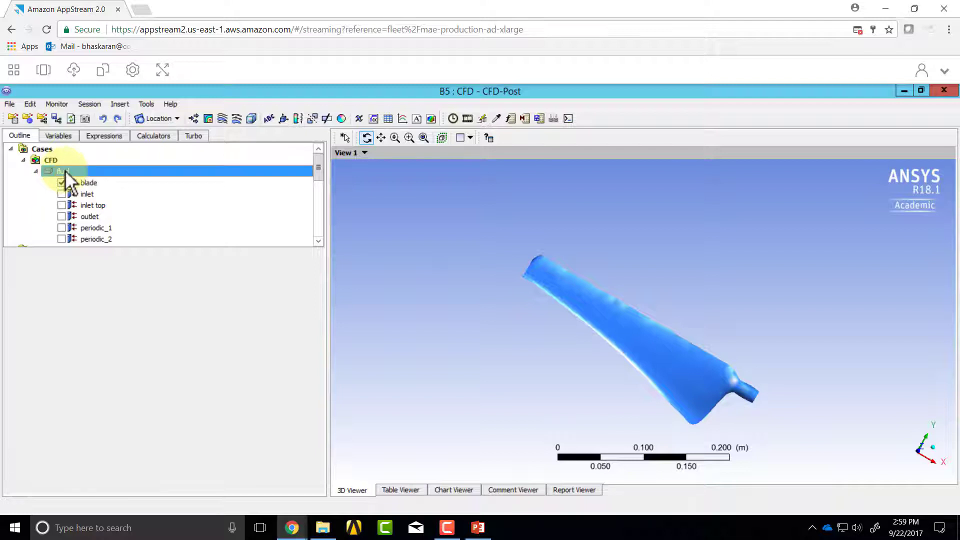
double_click(138, 289)
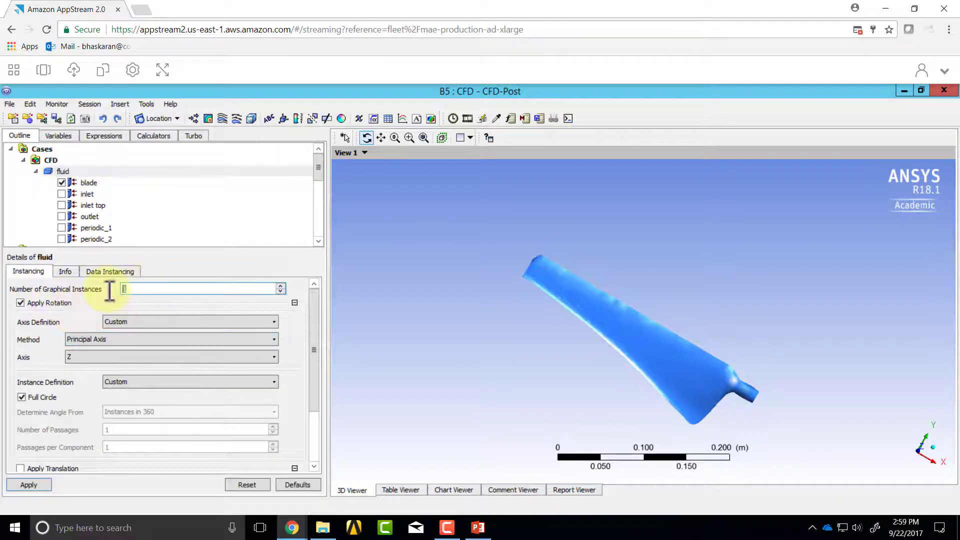
text(3)
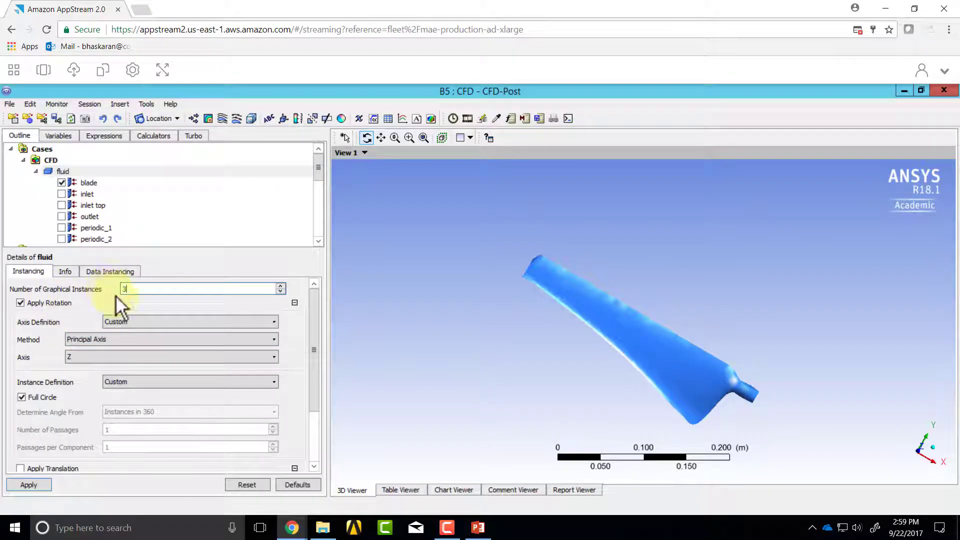
click(28, 485)
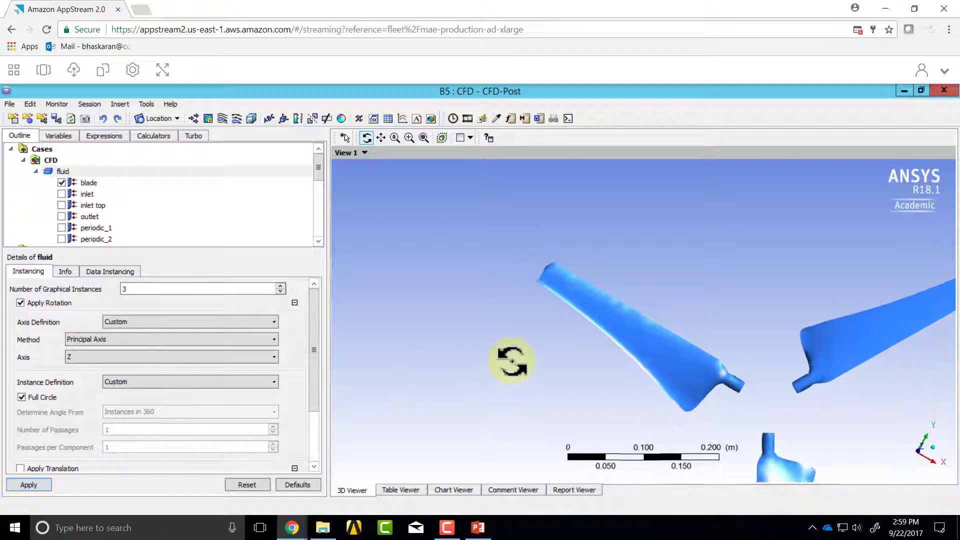
scroll(511, 360, down, 5)
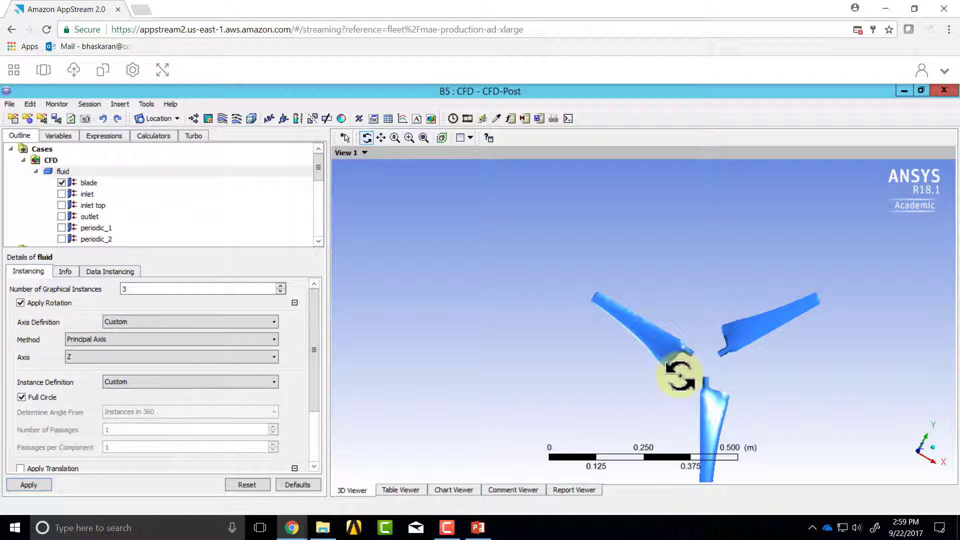
scroll(680, 376, down, 2)
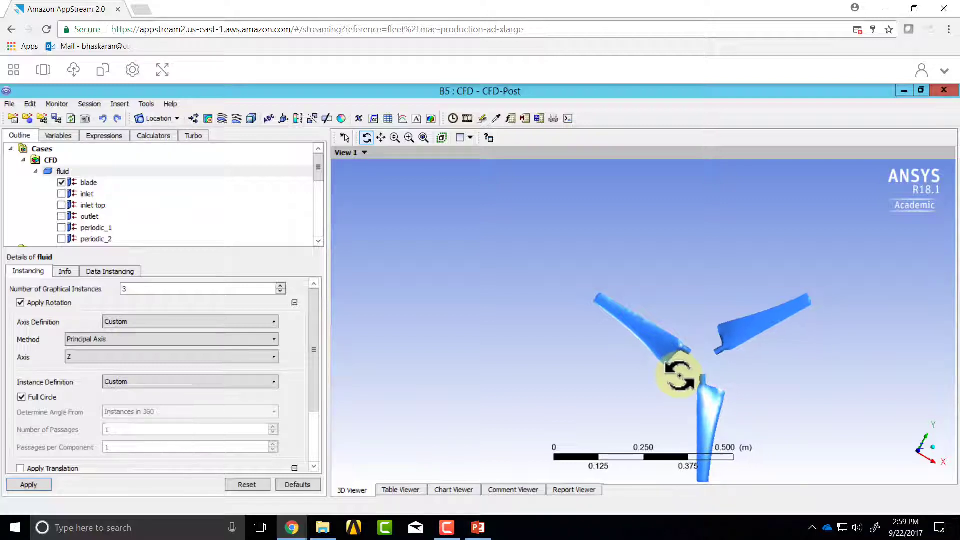
scroll(680, 376, up, 5)
scroll(681, 376, down, 4)
scroll(681, 375, down, 2)
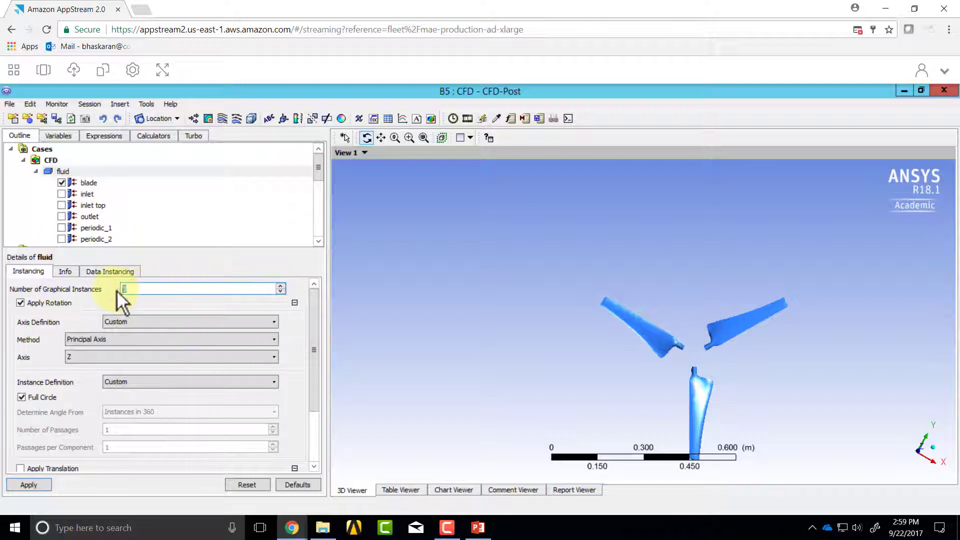
Step: Set the fluid domain's number of graphical instances to 1 and apply it to display a single blade
click(39, 485)
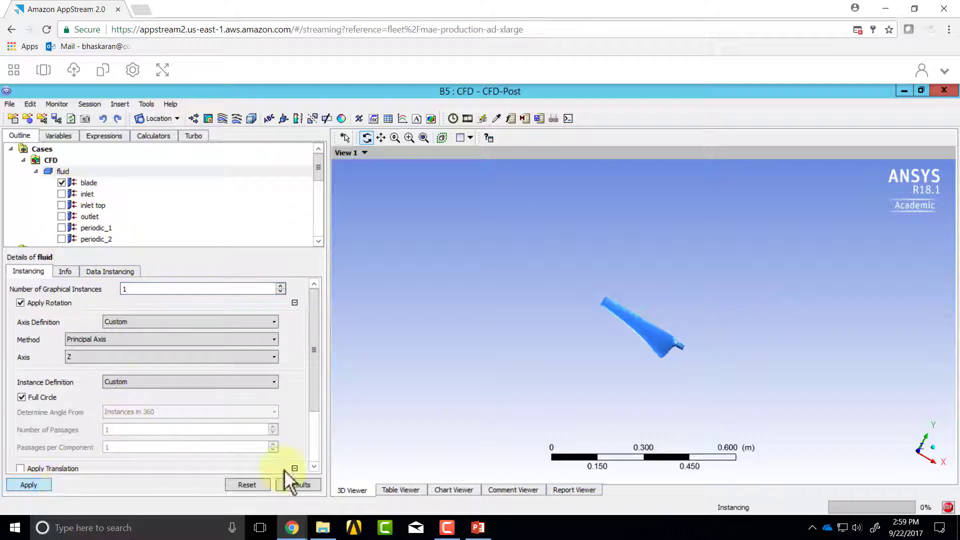
right_drag(559, 252, 720, 402)
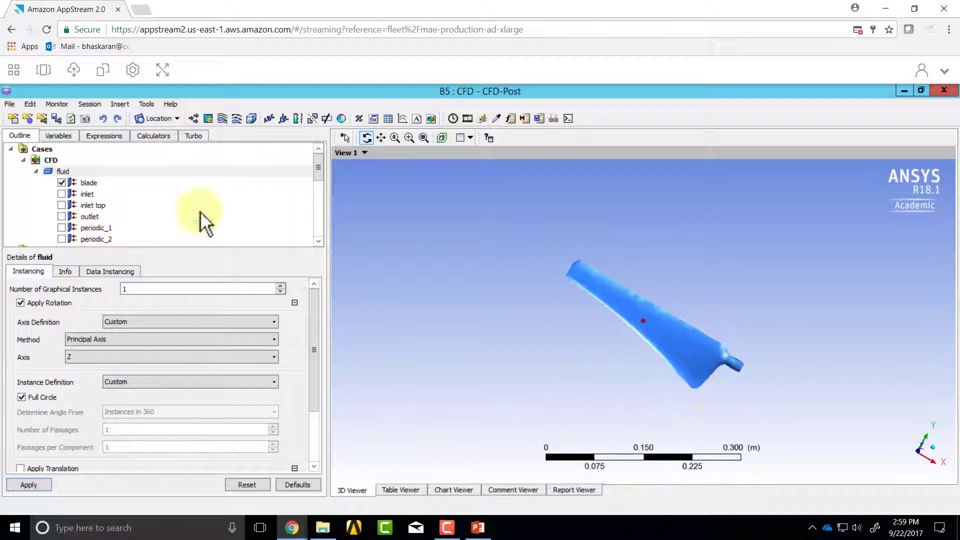
Step: Show the Vel streamline plot, examine the flow around the blade, and hide the plot again
drag(320, 176, 321, 206)
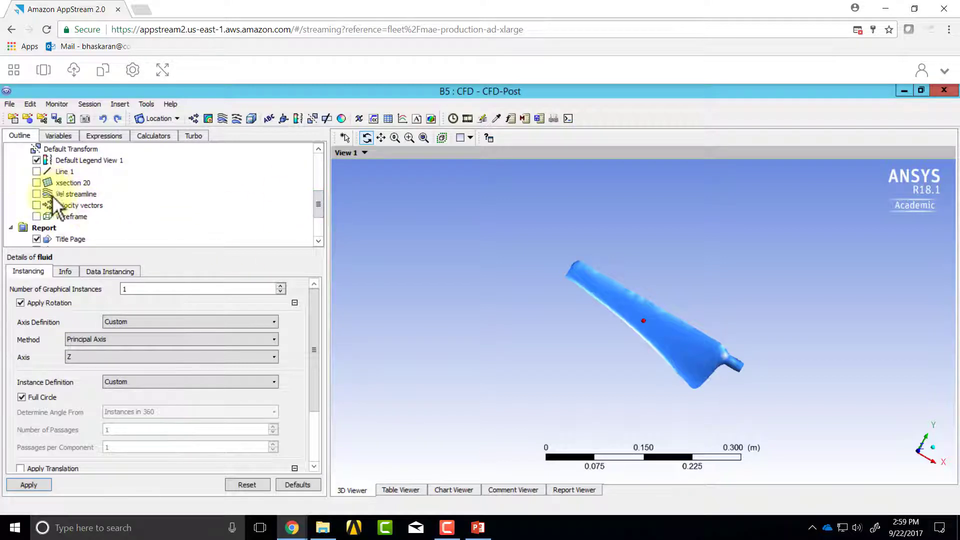
click(36, 194)
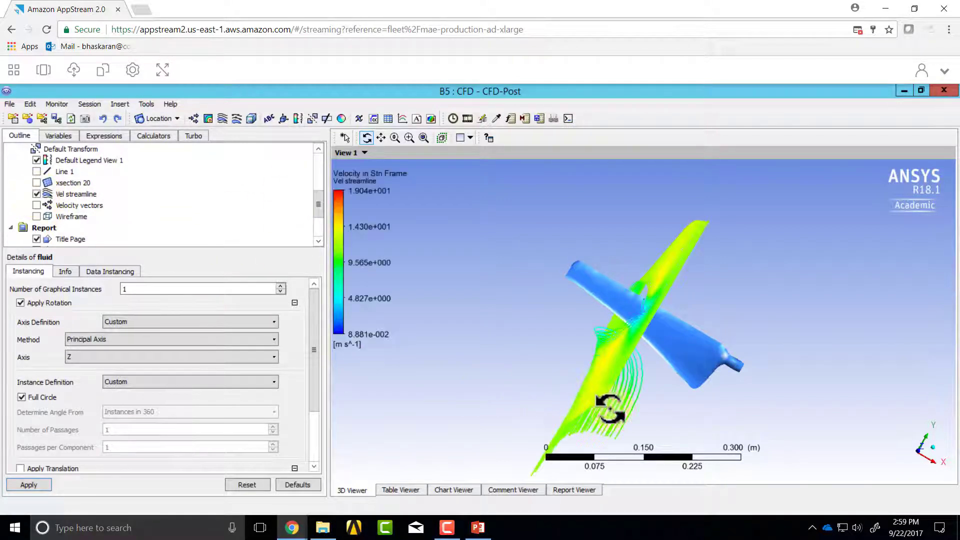
drag(615, 403, 583, 356)
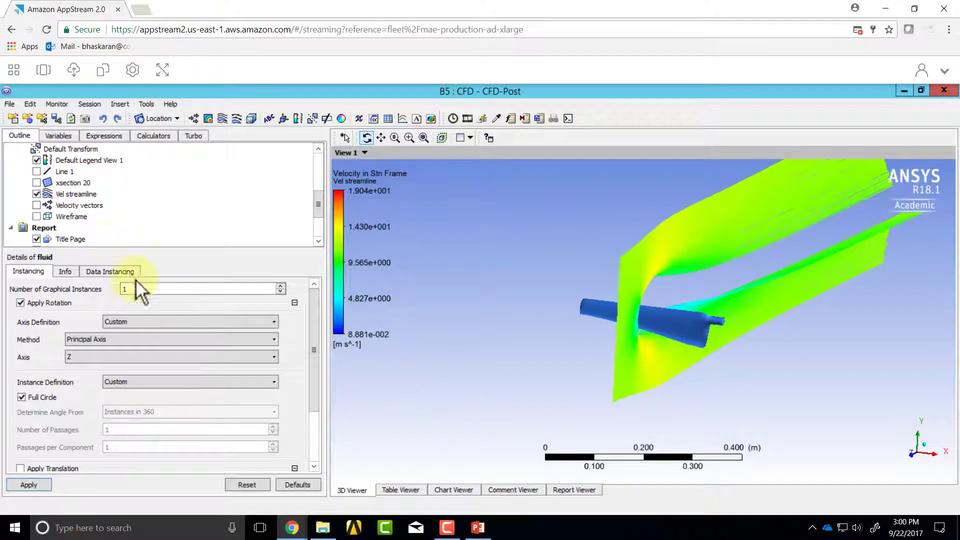
Step: Show the Velocity vectors plot and look along the blade span at the vectors around the cross-section
click(36, 205)
drag(596, 368, 572, 373)
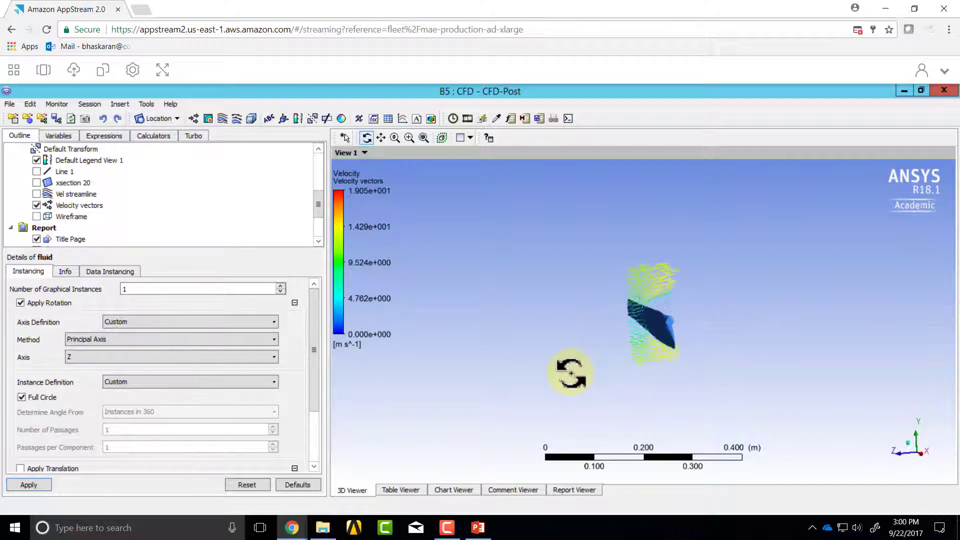
right_drag(584, 251, 737, 382)
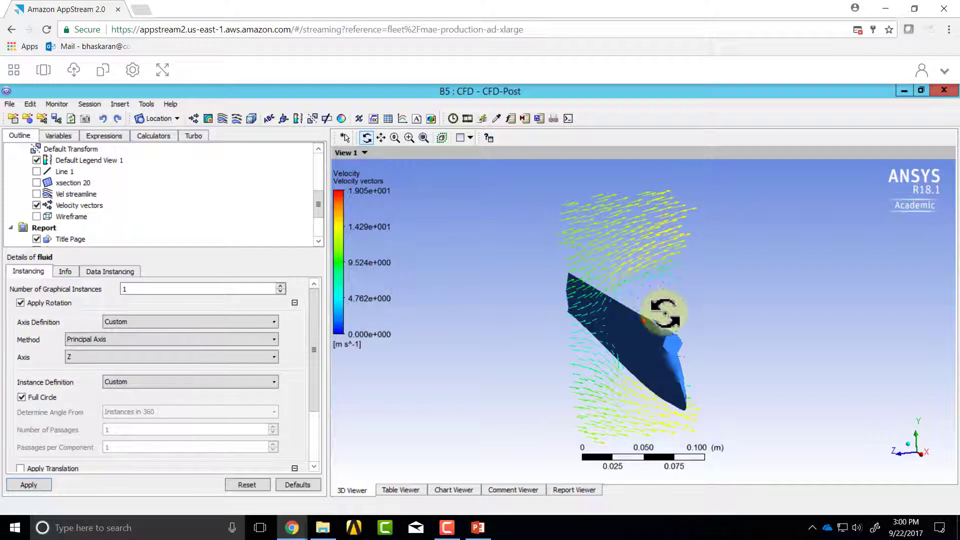
Step: Inspect the velocity vectors close to the blade surface and turn off the Velocity vectors plot
right_drag(644, 281, 683, 328)
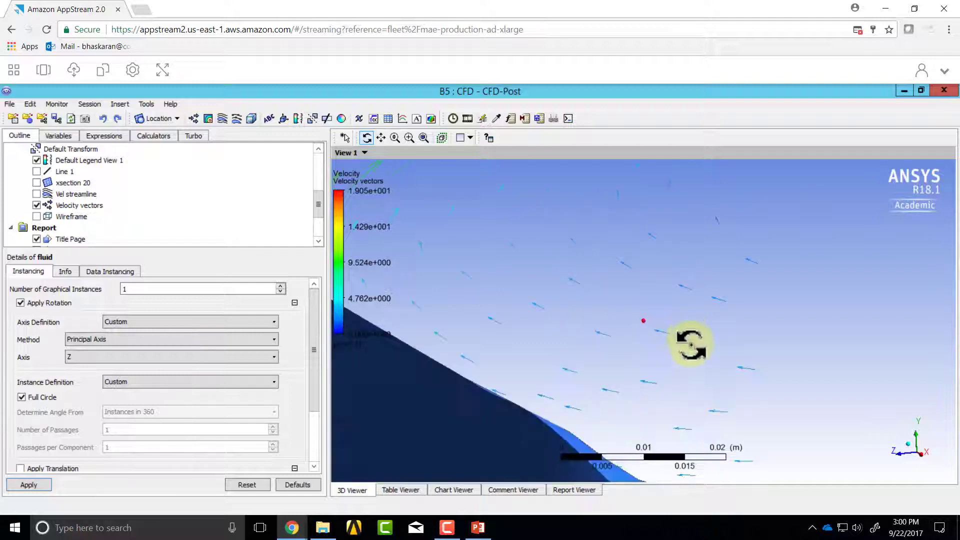
scroll(611, 361, down, 5)
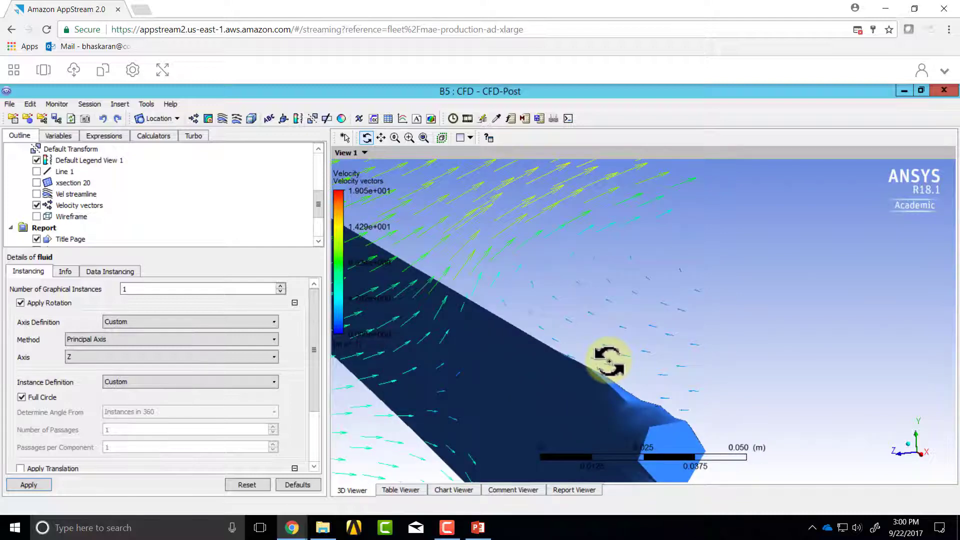
scroll(608, 360, down, 5)
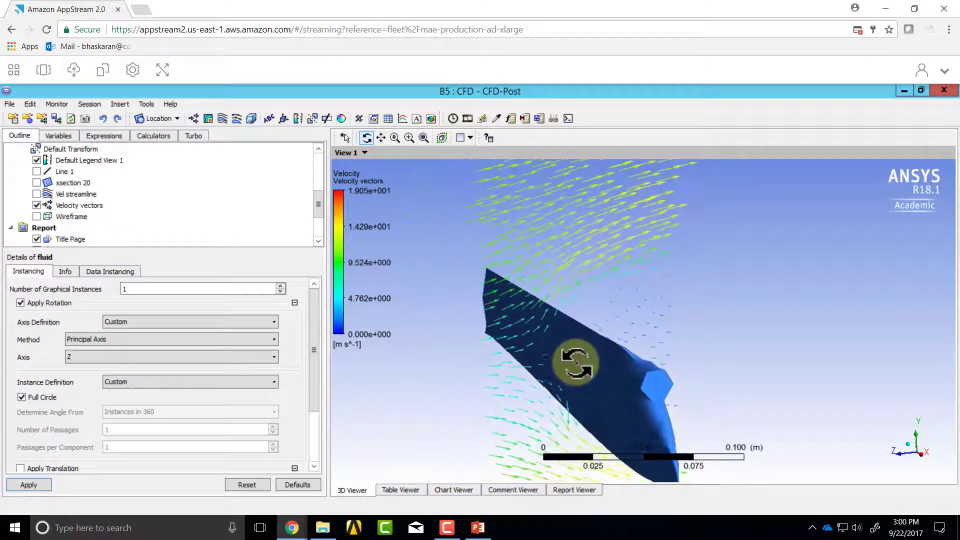
mouse_move(576, 363)
mouse_down()
mouse_move(601, 369)
mouse_move(575, 373)
mouse_move(584, 375)
mouse_up()
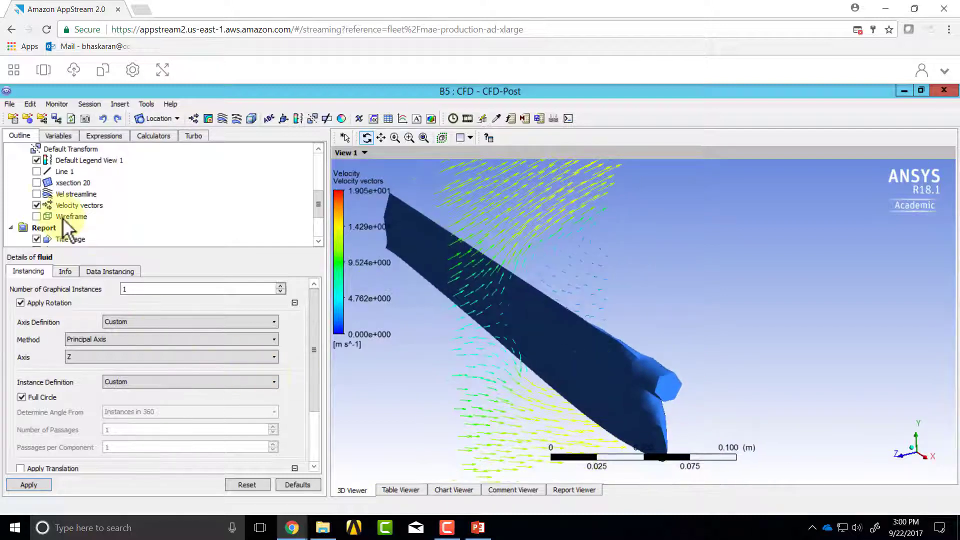
click(36, 205)
Step: Show the Pressure on blade contour, examine the pressure distribution over the blade surface, and hide the contour
scroll(50, 218, up, 2)
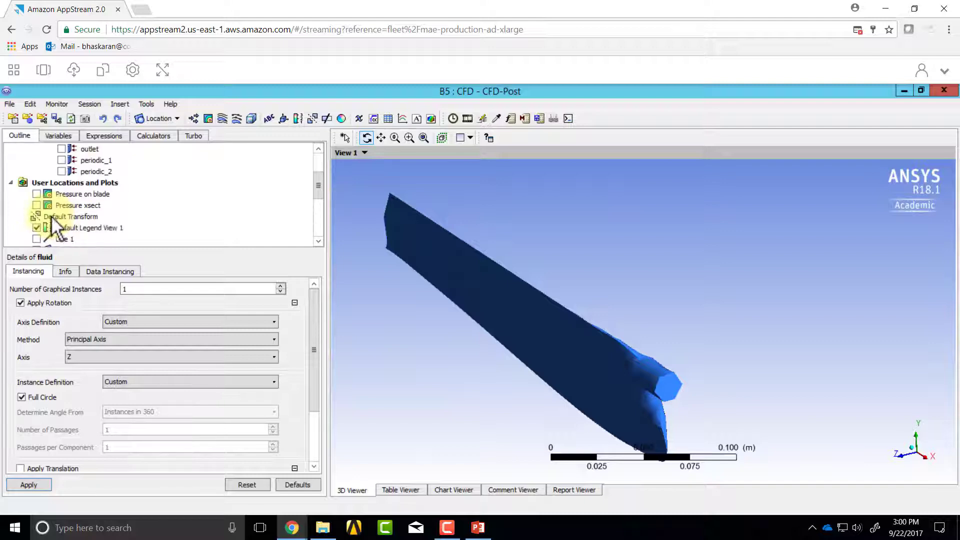
click(36, 194)
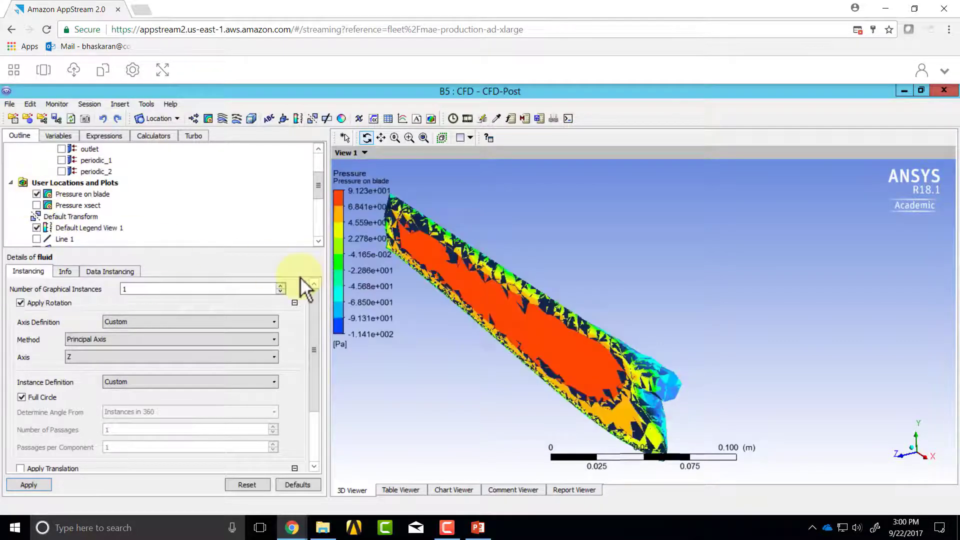
drag(436, 334, 529, 309)
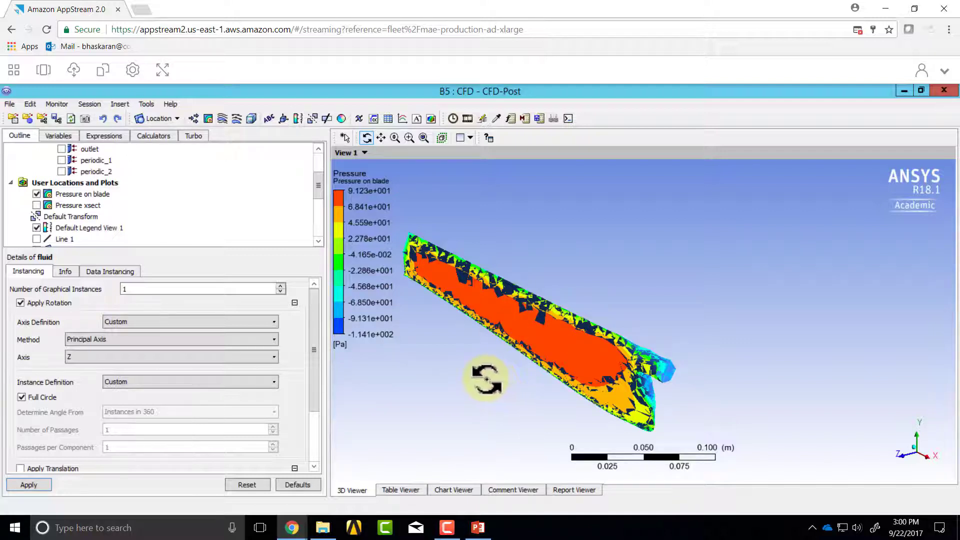
click(37, 195)
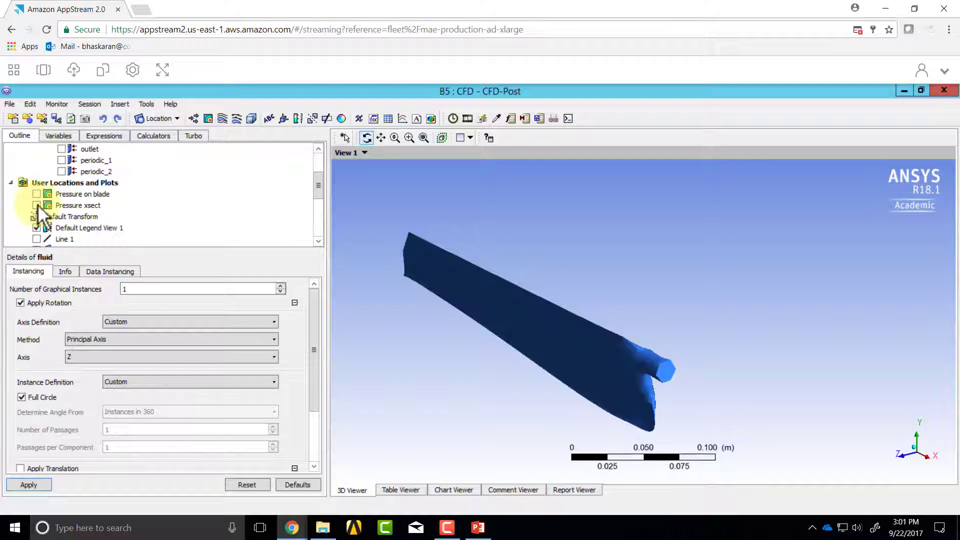
Step: Show the Pressure xsect contour and examine the pressure on both sides of the blade at the cross-section
click(37, 205)
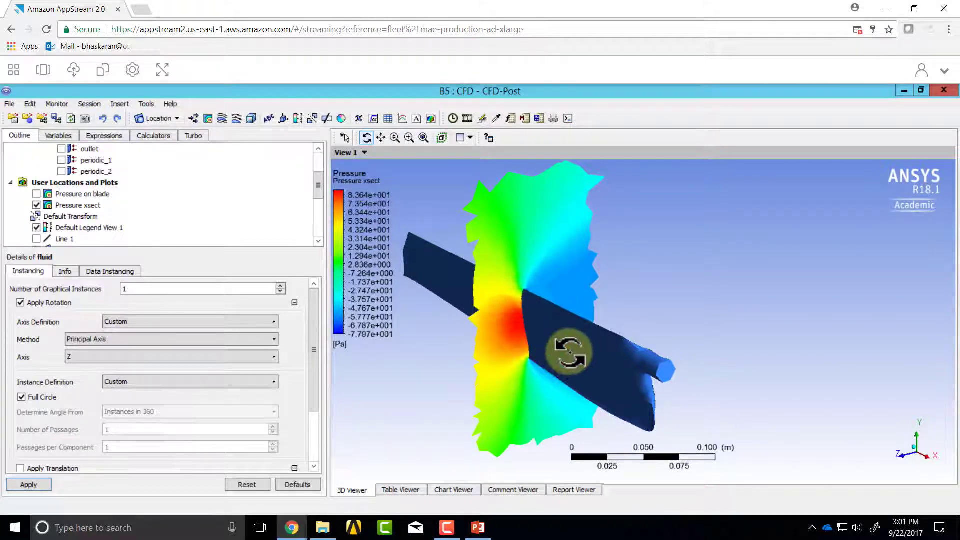
drag(561, 349, 520, 383)
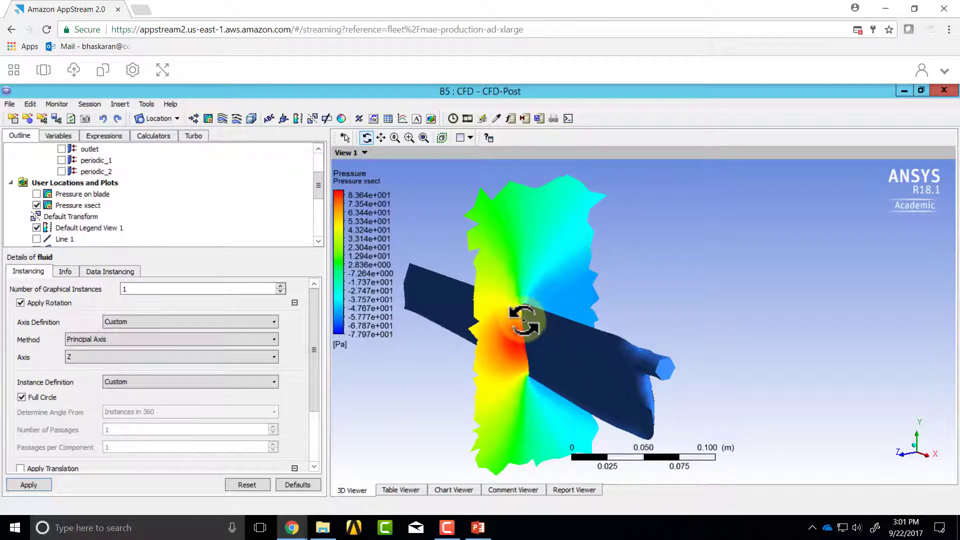
drag(522, 325, 520, 328)
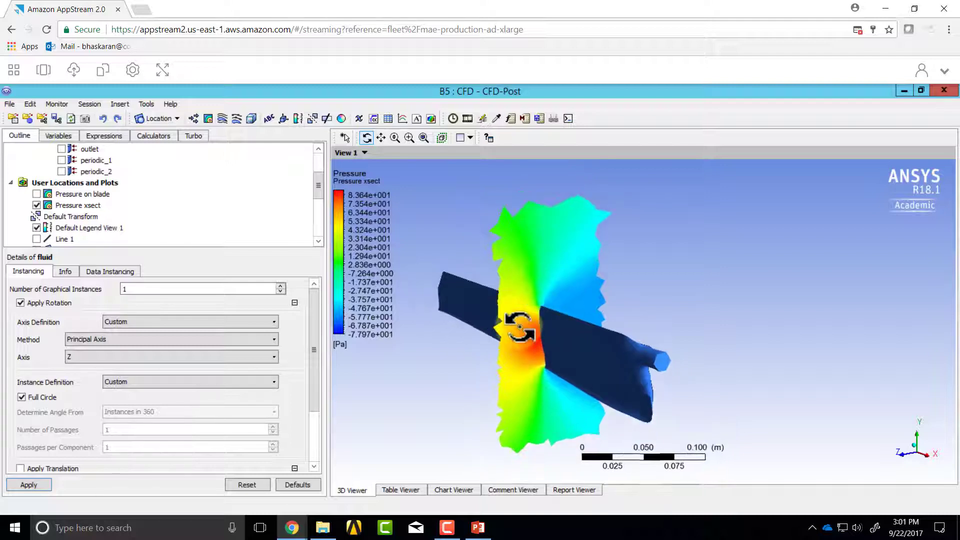